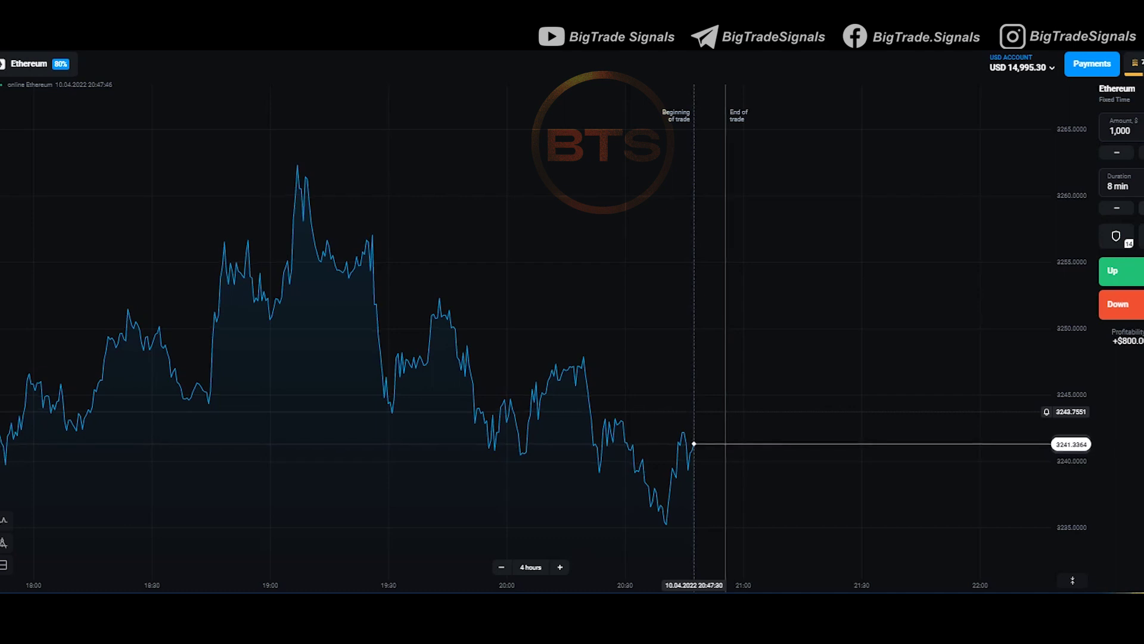
# Set the Ethereum trade amount to $200
pyautogui.click(1116, 153)
pyautogui.click(1117, 153)
pyautogui.click(1117, 152)
pyautogui.click(1116, 153)
pyautogui.click(1117, 153)
pyautogui.write('2')
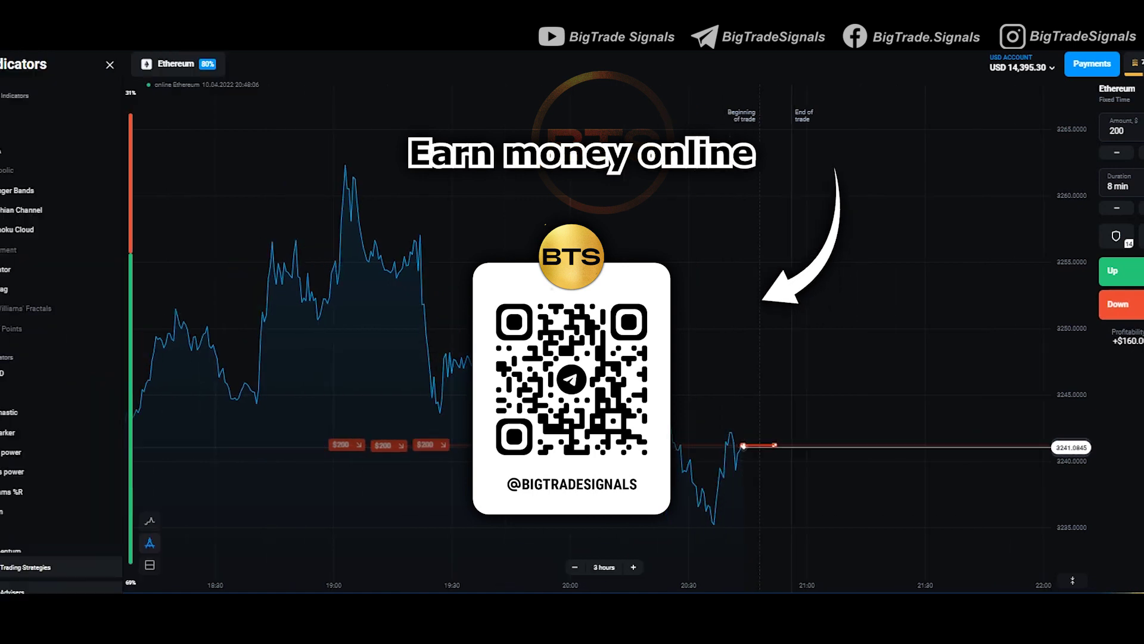
# Draw a descending trend line above the price peaks, from about 3264 to about 3233, and remove the stray vertical line
pyautogui.scroll(-5, 60, 357)
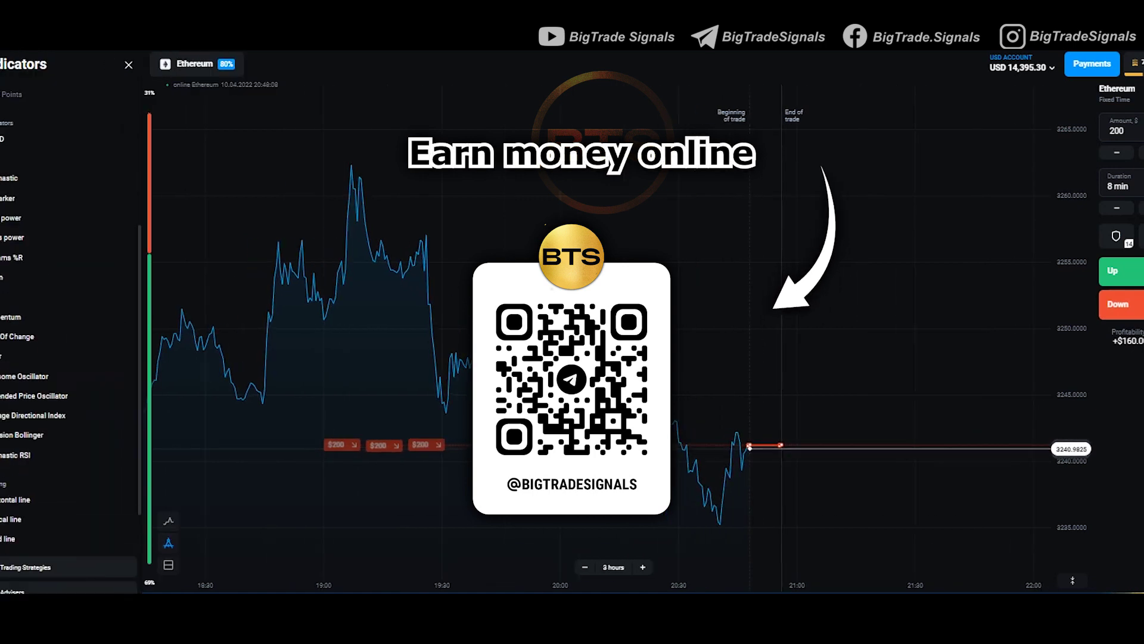
pyautogui.click(36, 460)
pyautogui.click(8, 479)
pyautogui.click(286, 144)
pyautogui.click(974, 558)
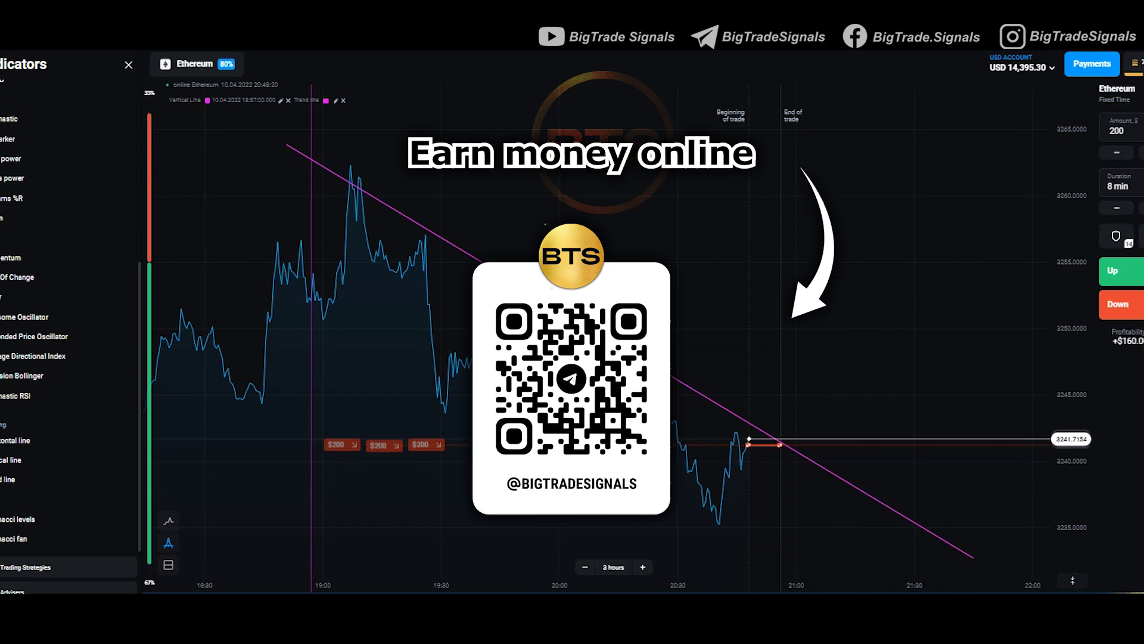
pyautogui.click(288, 100)
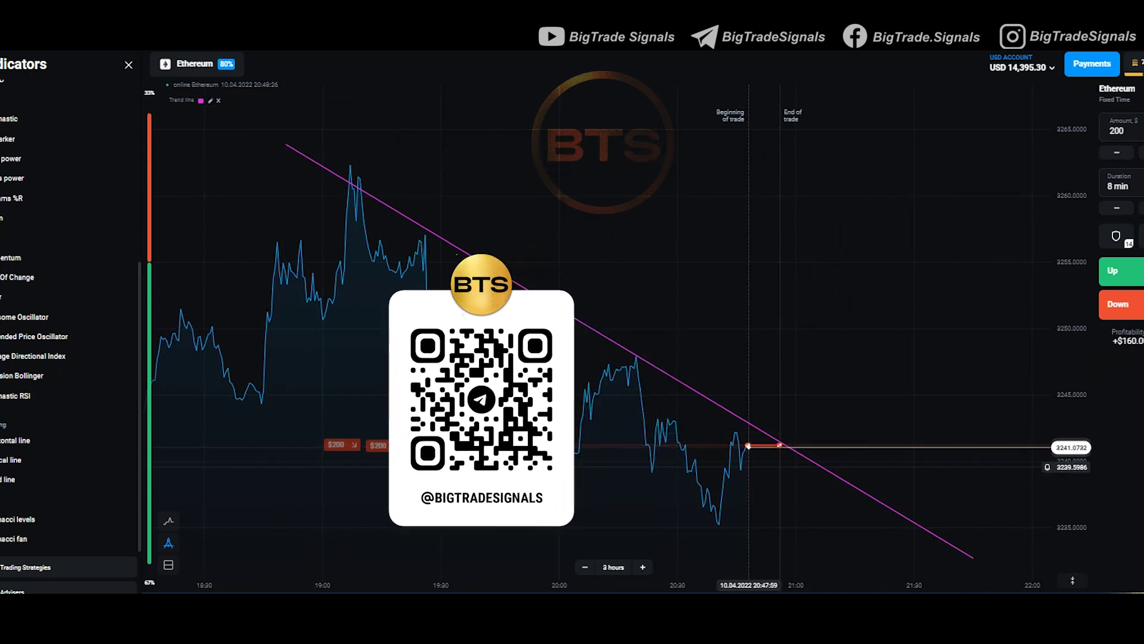
# Close the indicator list and show the active trades beside the Ethereum chart
pyautogui.moveTo(882, 562); pyautogui.dragTo(818, 558)
pyautogui.click(129, 65)
pyautogui.click(2, 113)
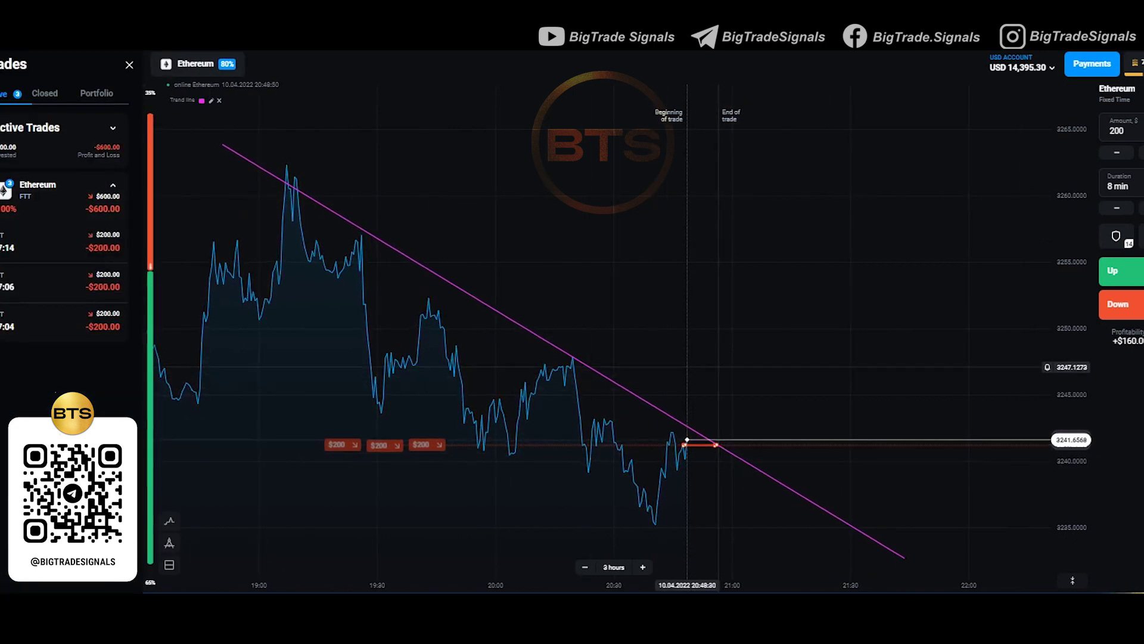
# Place six more $200 Down trades on Ethereum with an 8-minute duration
pyautogui.click(1122, 304)
pyautogui.click(1122, 305)
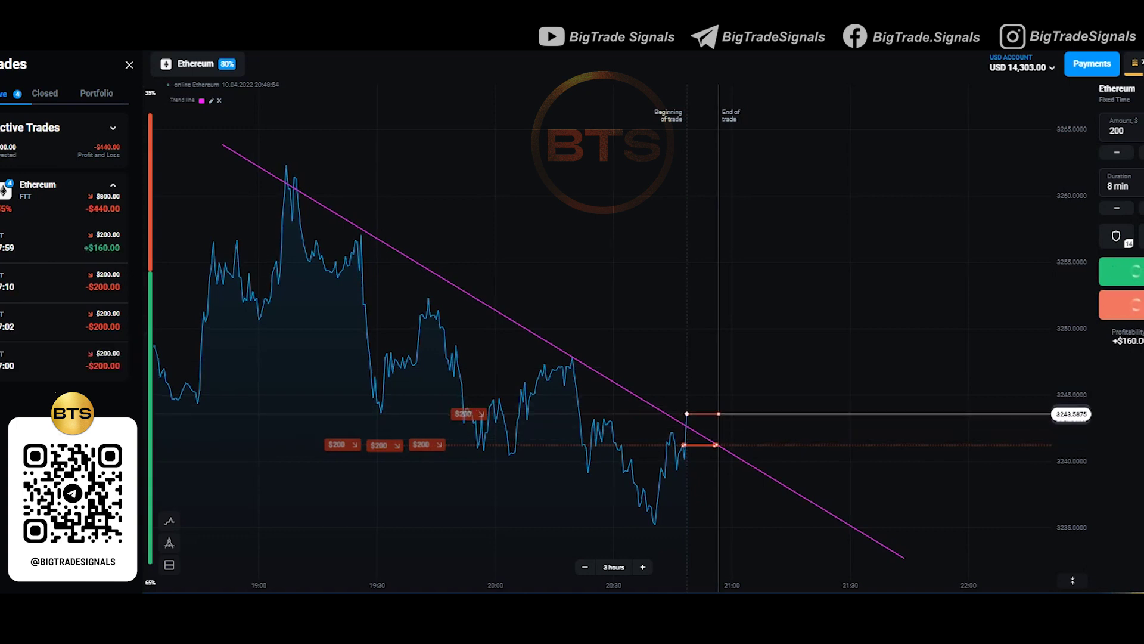
pyautogui.click(1122, 305)
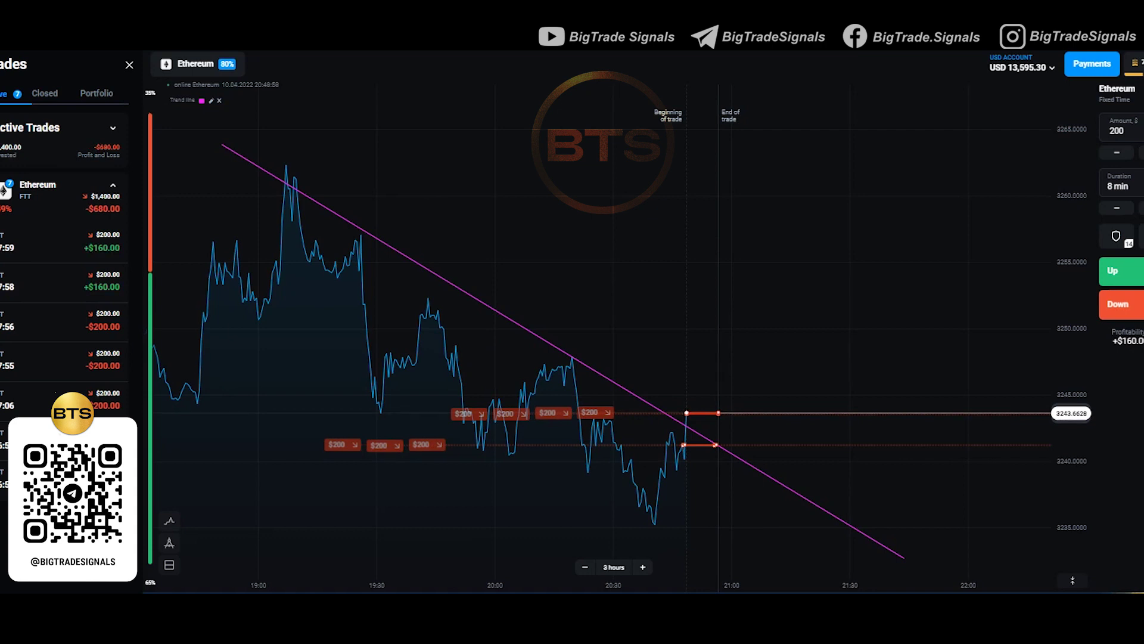
pyautogui.click(1122, 305)
pyautogui.click(1122, 305)
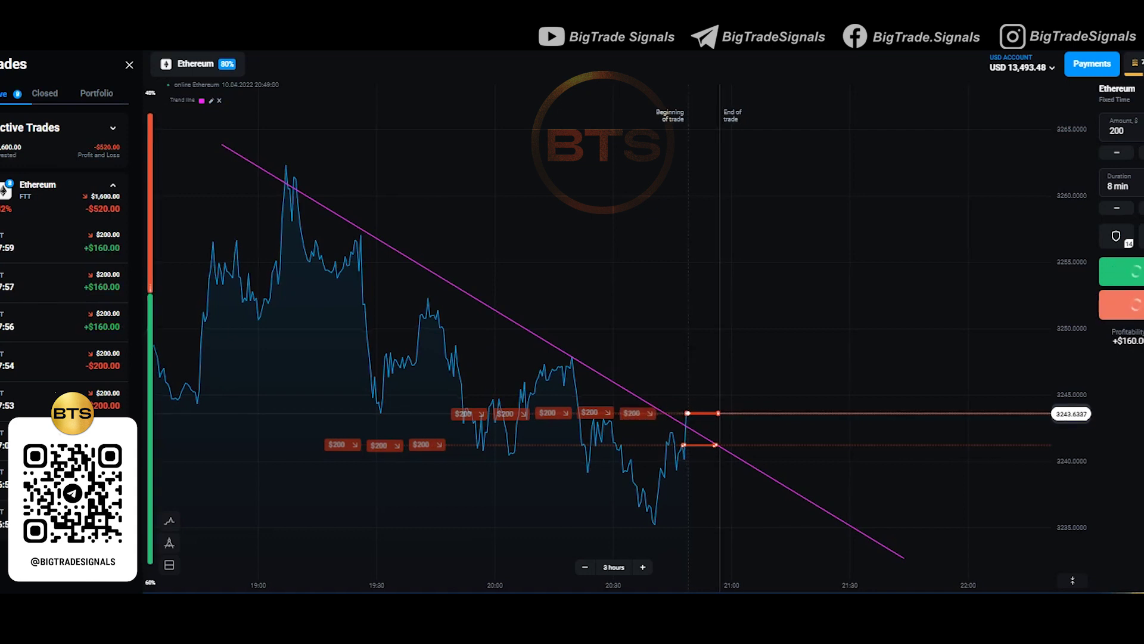
# Reposition the lower end of the descending trend line slightly outward and upward
pyautogui.moveTo(835, 447); pyautogui.dragTo(910, 441)
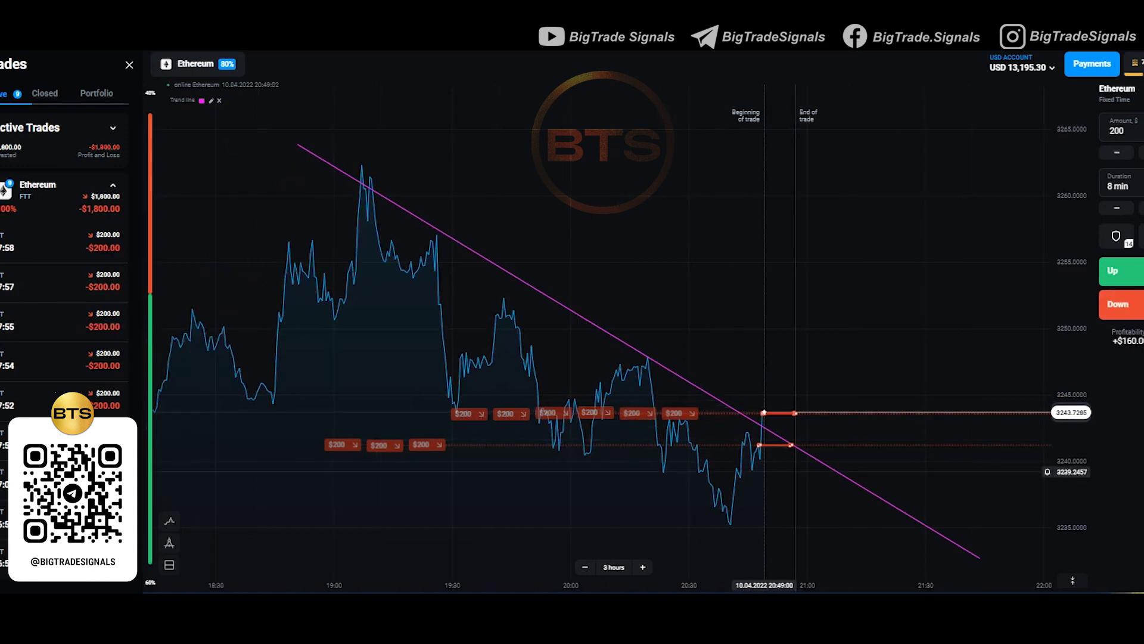
pyautogui.moveTo(980, 558); pyautogui.dragTo(1013, 544)
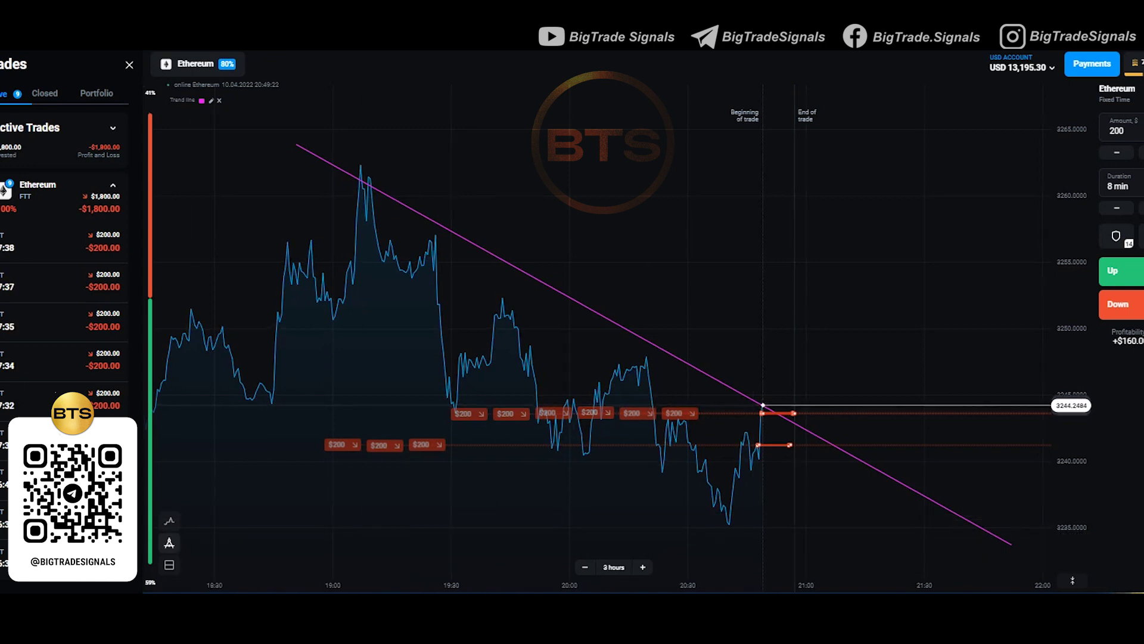
# Draw a second descending trend line below the price lows, from about 3249 to about 3230, and close the indicator list
pyautogui.click(169, 542)
pyautogui.scroll(-3, 227, 328)
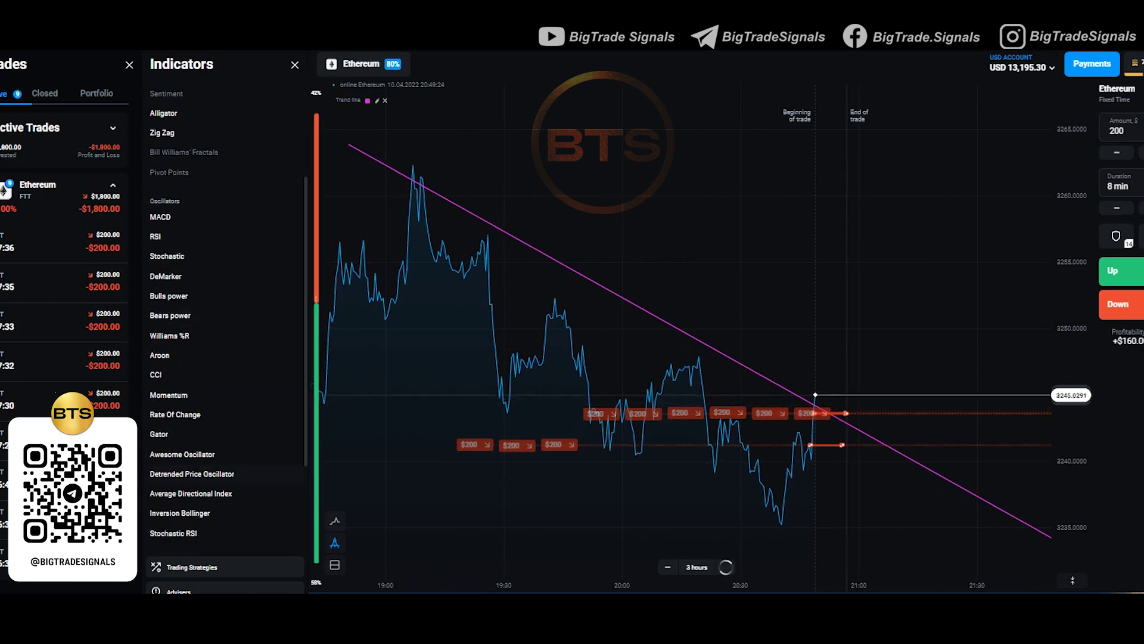
pyautogui.scroll(3, 226, 328)
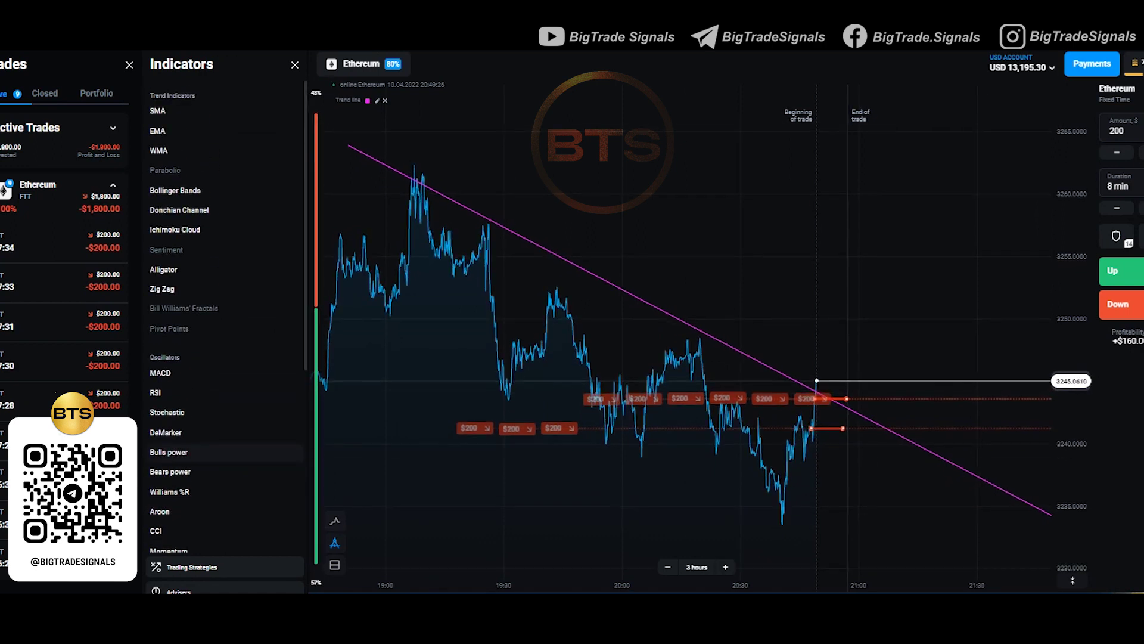
pyautogui.scroll(-3, 227, 328)
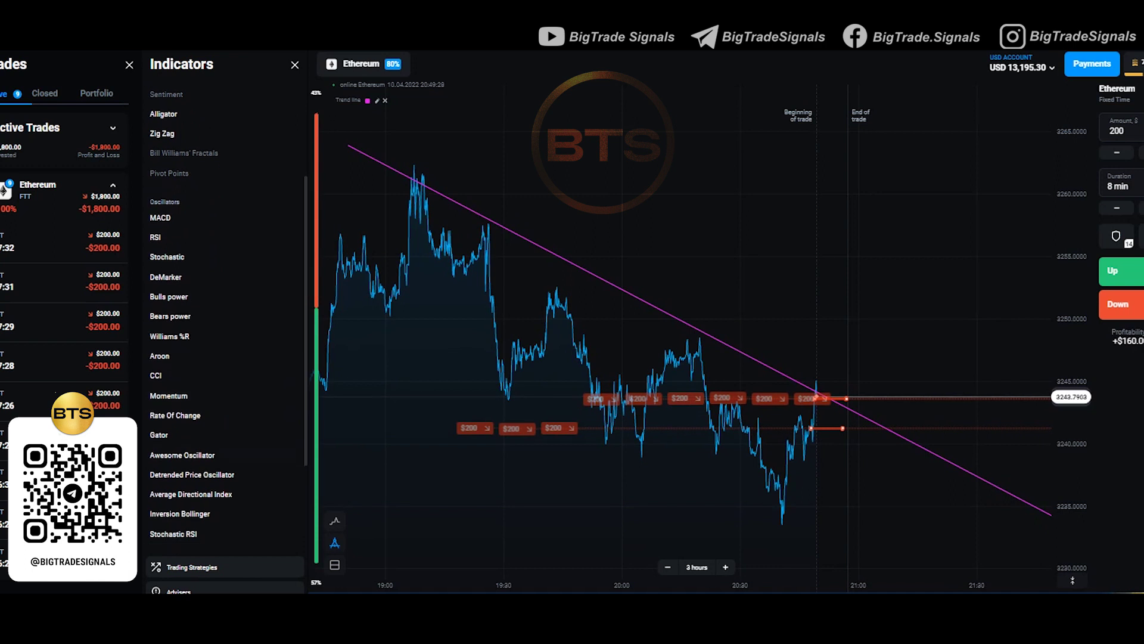
pyautogui.scroll(3, 227, 328)
pyautogui.scroll(-2, 227, 411)
pyautogui.scroll(-3, 226, 413)
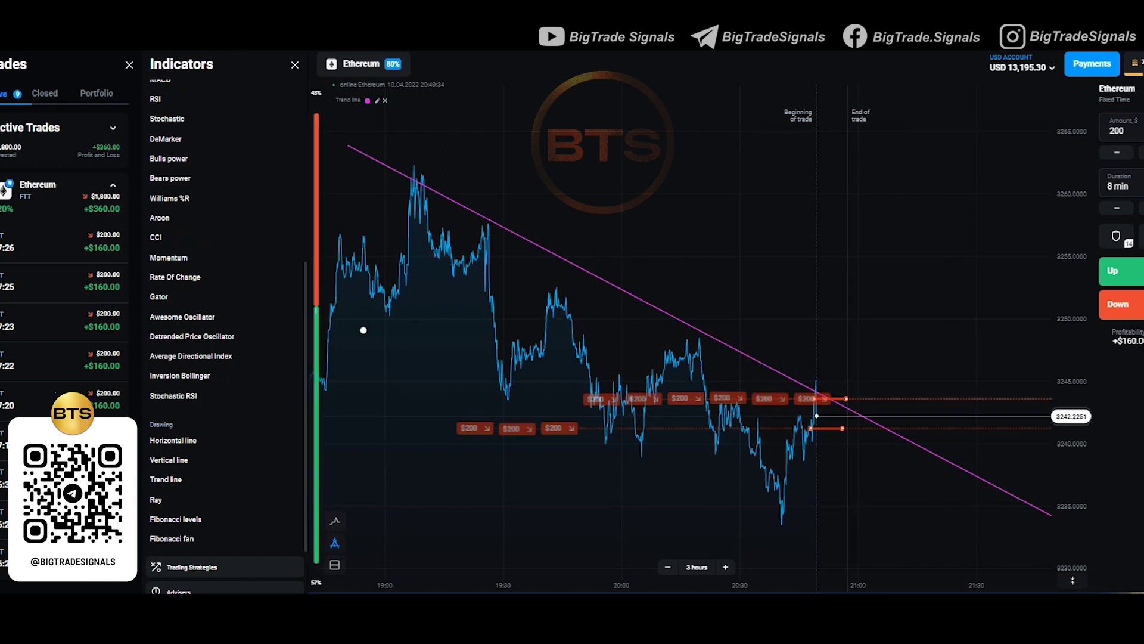
pyautogui.moveTo(346, 331); pyautogui.dragTo(850, 572)
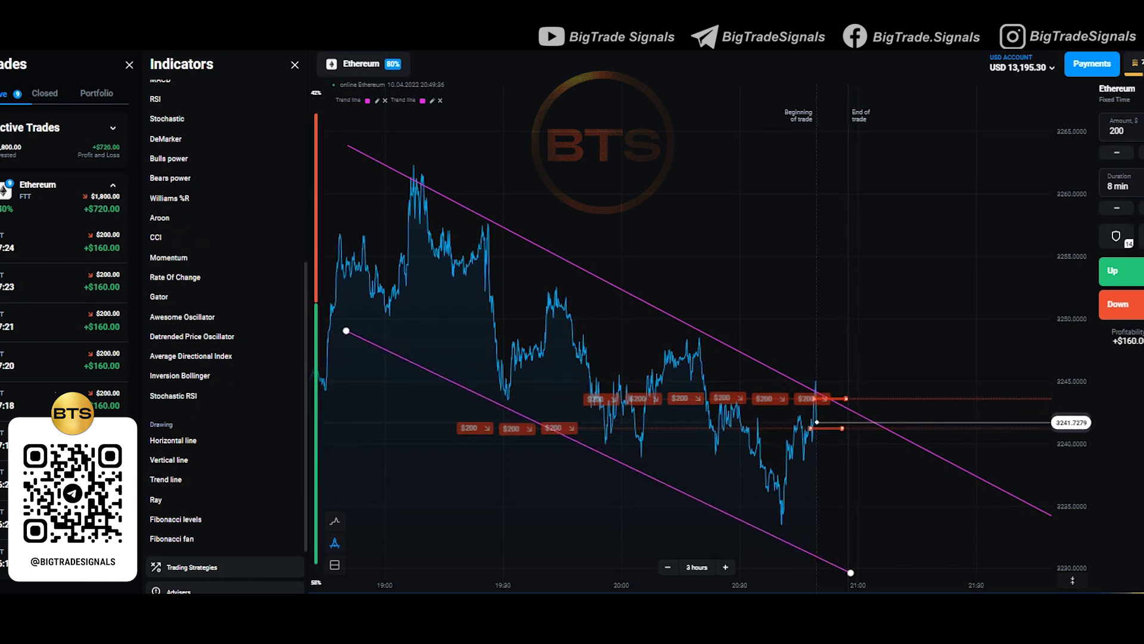
pyautogui.click(294, 65)
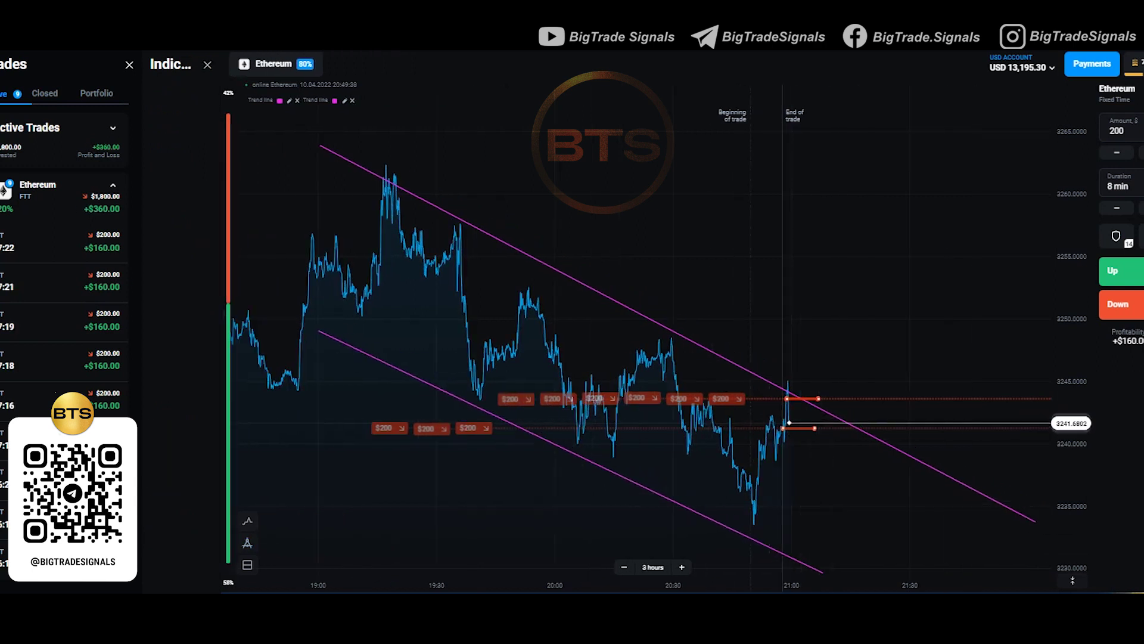
# Adjust both ends of the lower trend line so it follows the price lows as the channel's support
pyautogui.click(294, 328)
pyautogui.moveTo(294, 327); pyautogui.dragTo(266, 306)
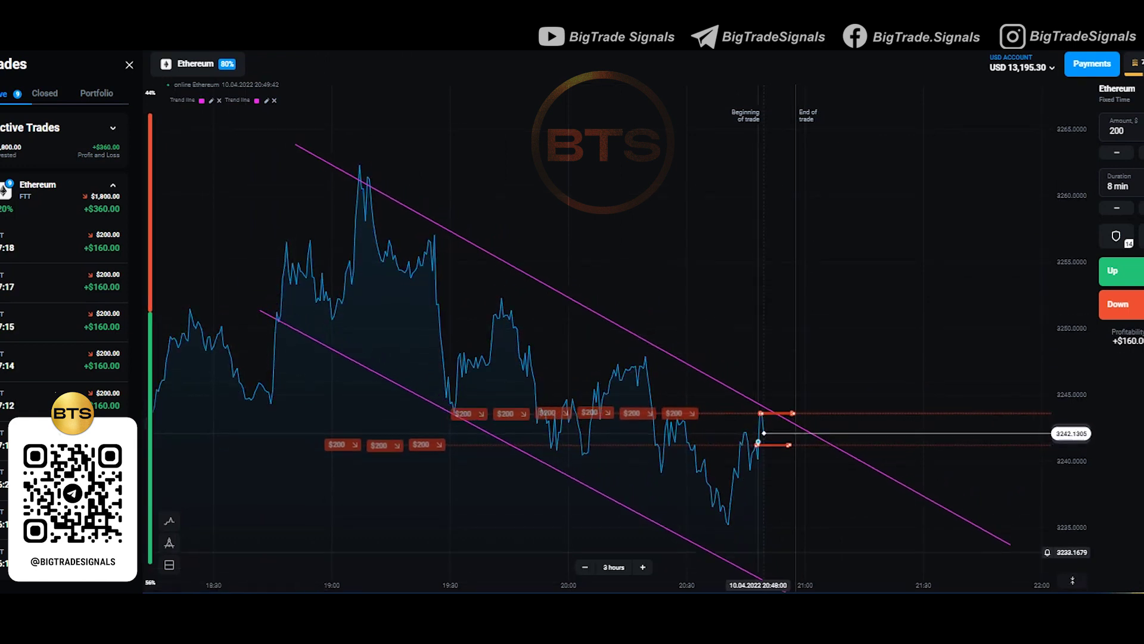
pyautogui.scroll(-2, 770, 550)
pyautogui.scroll(-1, 770, 550)
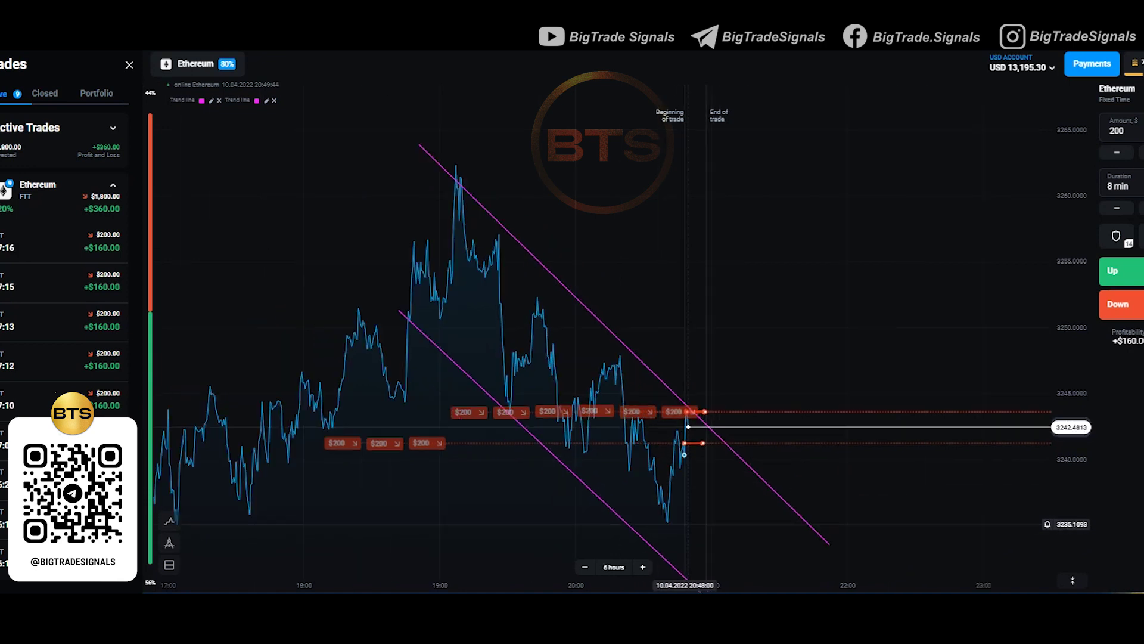
pyautogui.moveTo(706, 592); pyautogui.dragTo(708, 561)
pyautogui.scroll(3, 688, 538)
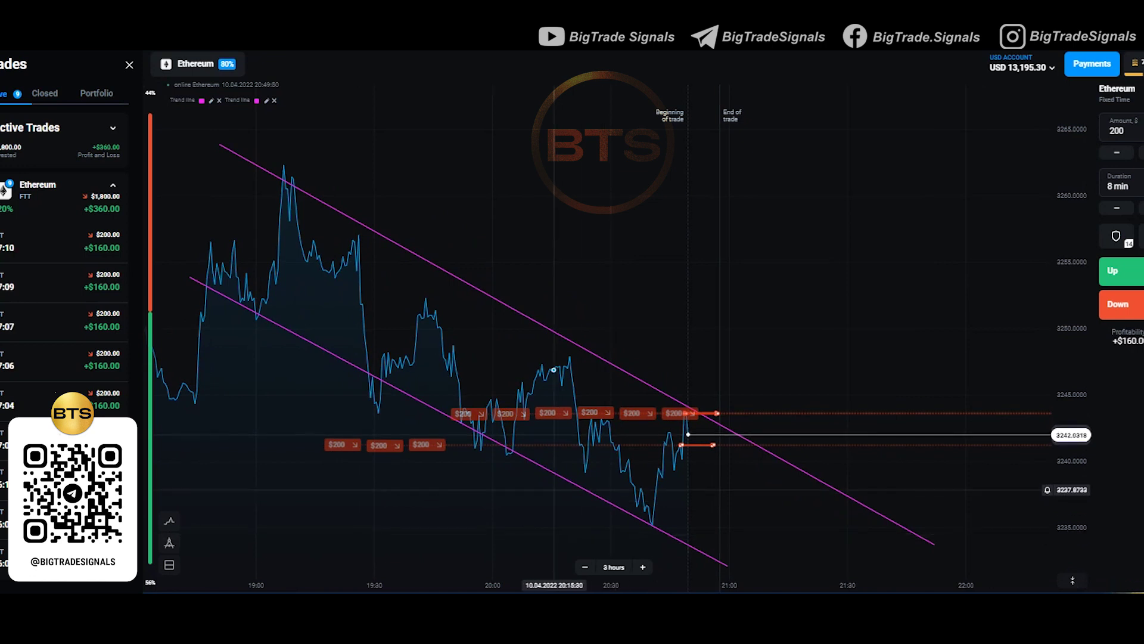
pyautogui.moveTo(563, 477)
pyautogui.mouseDown()
pyautogui.moveTo(564, 495)
pyautogui.moveTo(563, 484)
pyautogui.mouseUp()
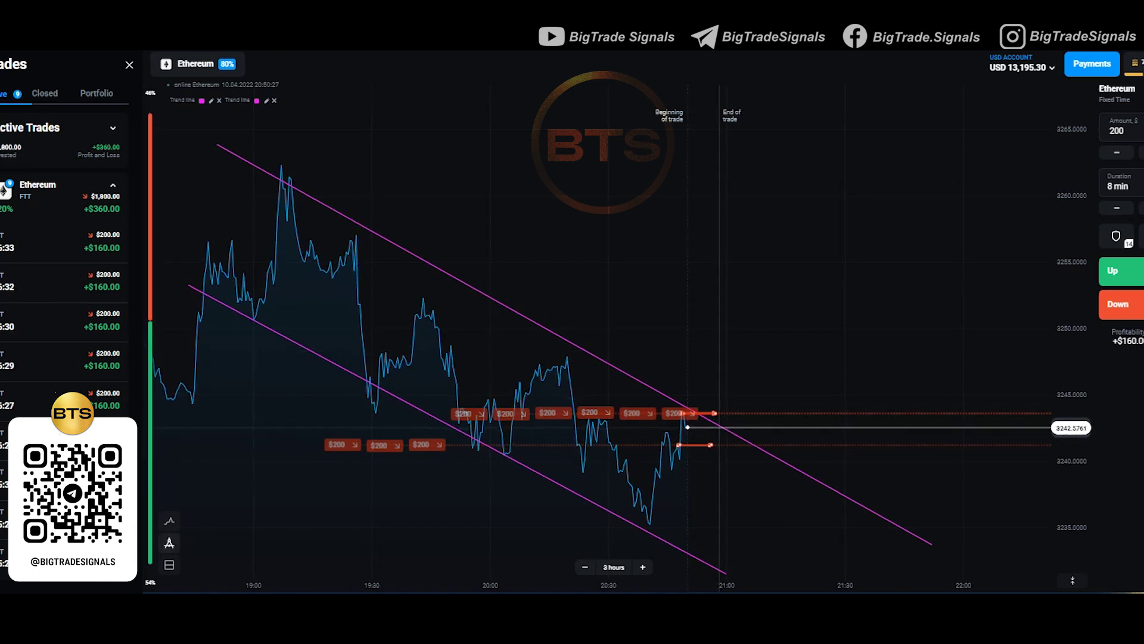
# Add a third descending trend line just below the upper one, from about 3259 to about 3234, and close the indicator list
pyautogui.click(169, 543)
pyautogui.scroll(-5, 203, 477)
pyautogui.click(166, 479)
pyautogui.click(336, 210)
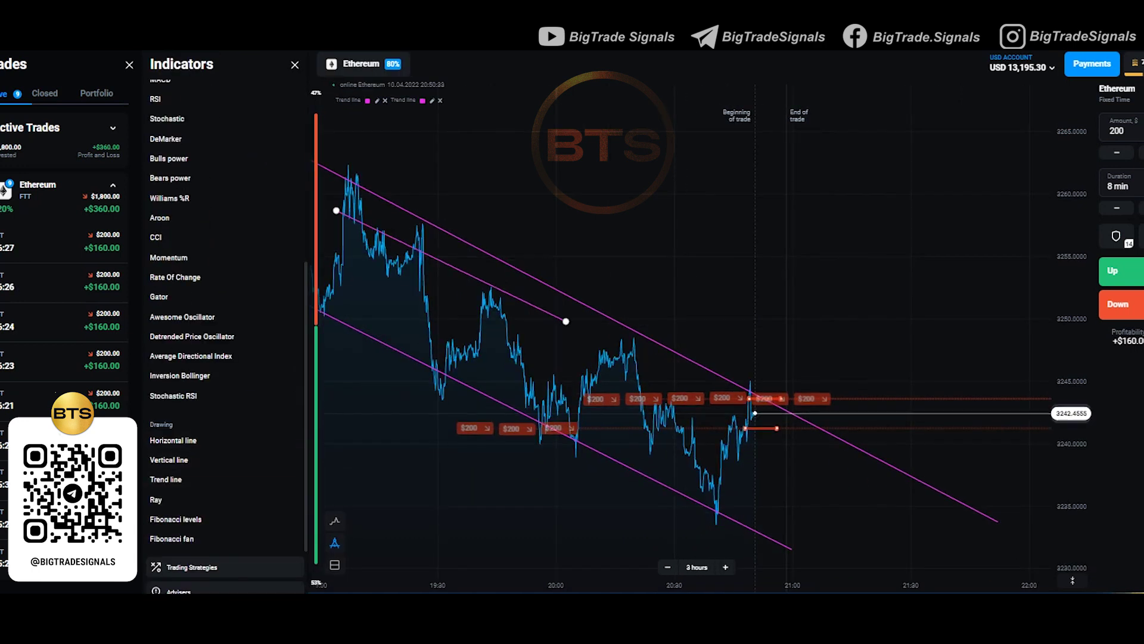
pyautogui.click(953, 523)
pyautogui.click(295, 65)
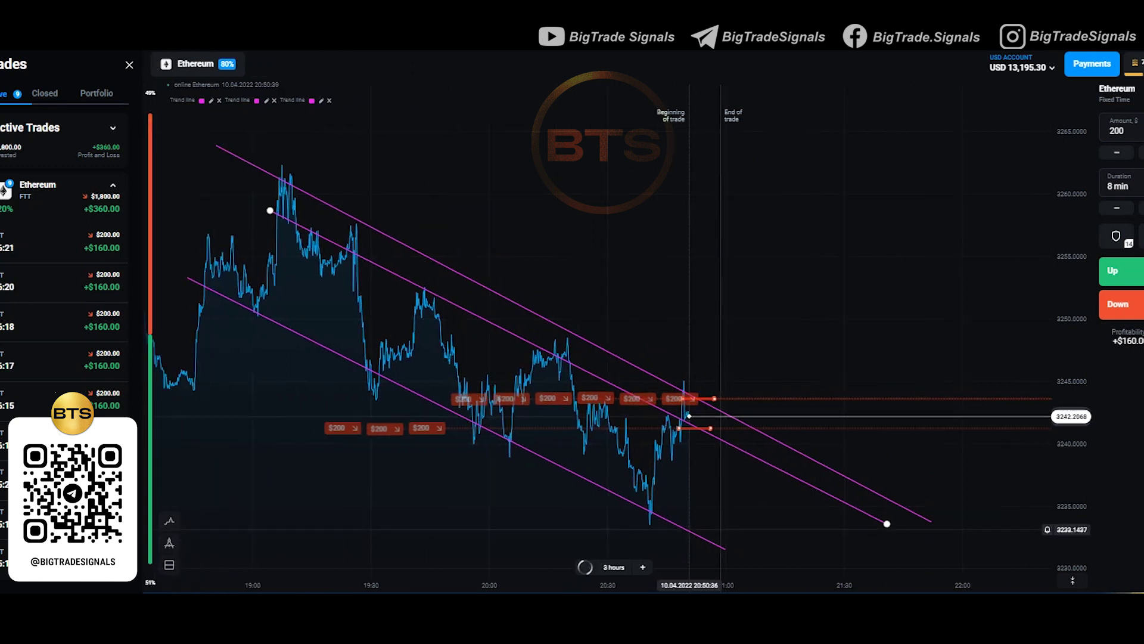
# Fine-tune the ends of the middle trend line so it runs nearly parallel to the upper channel line
pyautogui.moveTo(903, 546); pyautogui.dragTo(910, 554)
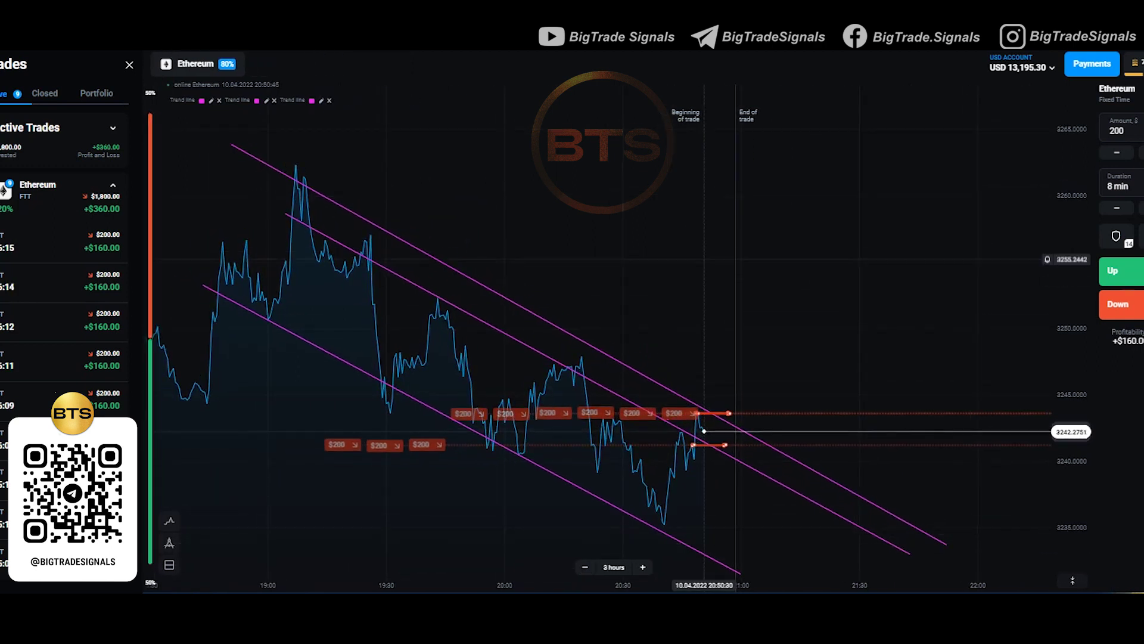
pyautogui.moveTo(285, 213); pyautogui.dragTo(270, 197)
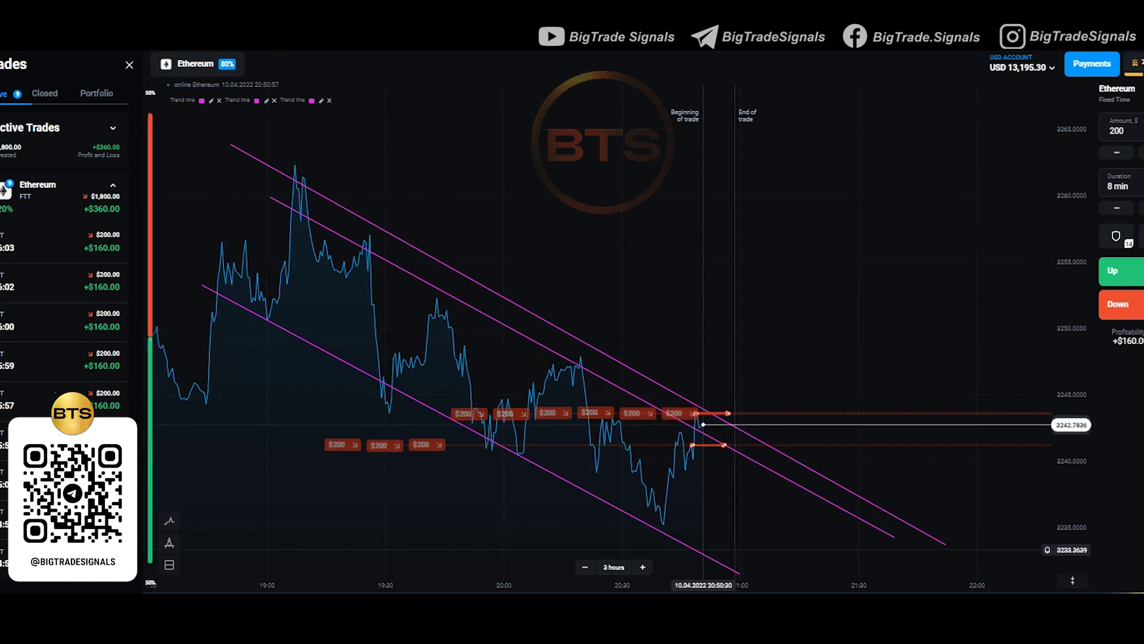
pyautogui.moveTo(894, 537); pyautogui.dragTo(938, 561)
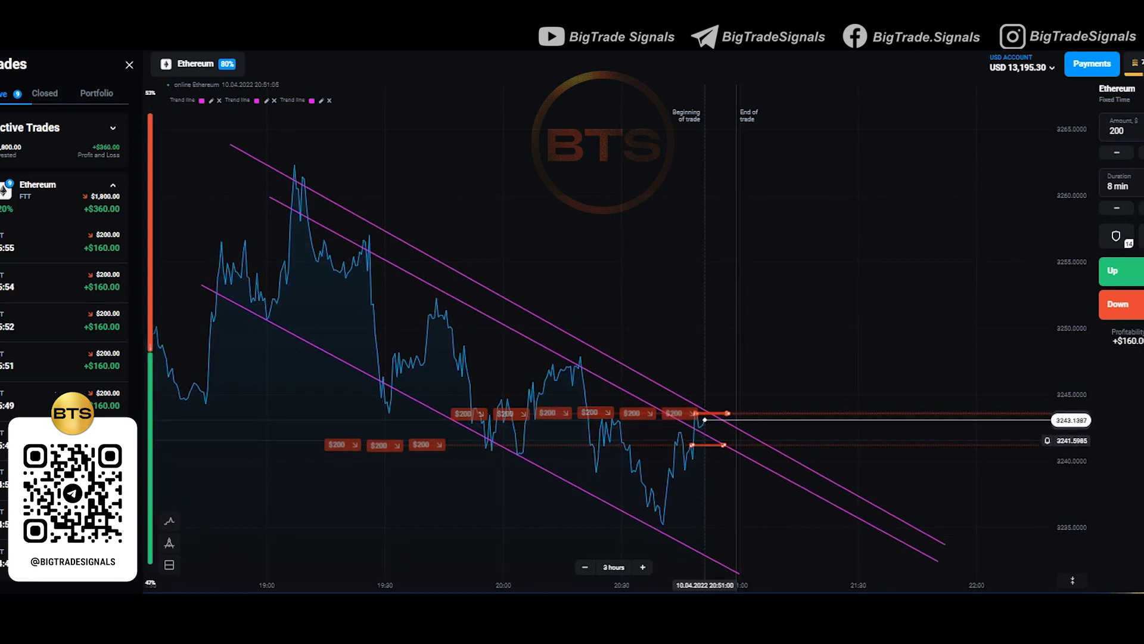
# Examine the recent Ethereum price movement in detail around the open $200 Down trades
pyautogui.scroll(2, 817, 451)
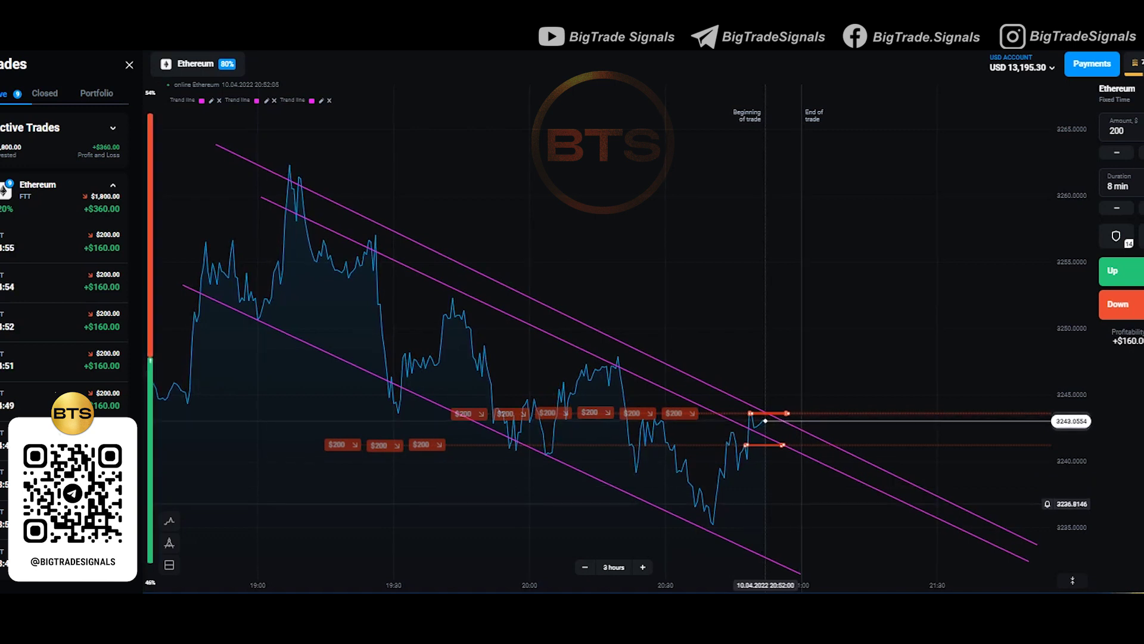
pyautogui.scroll(5, 786, 503)
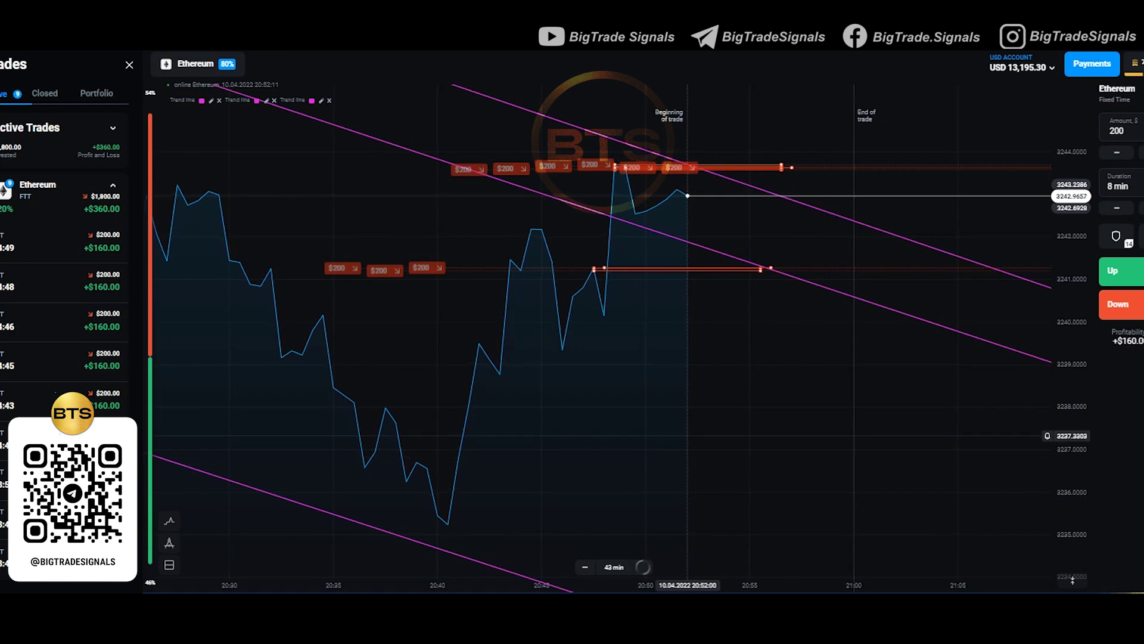
pyautogui.scroll(4, 602, 334)
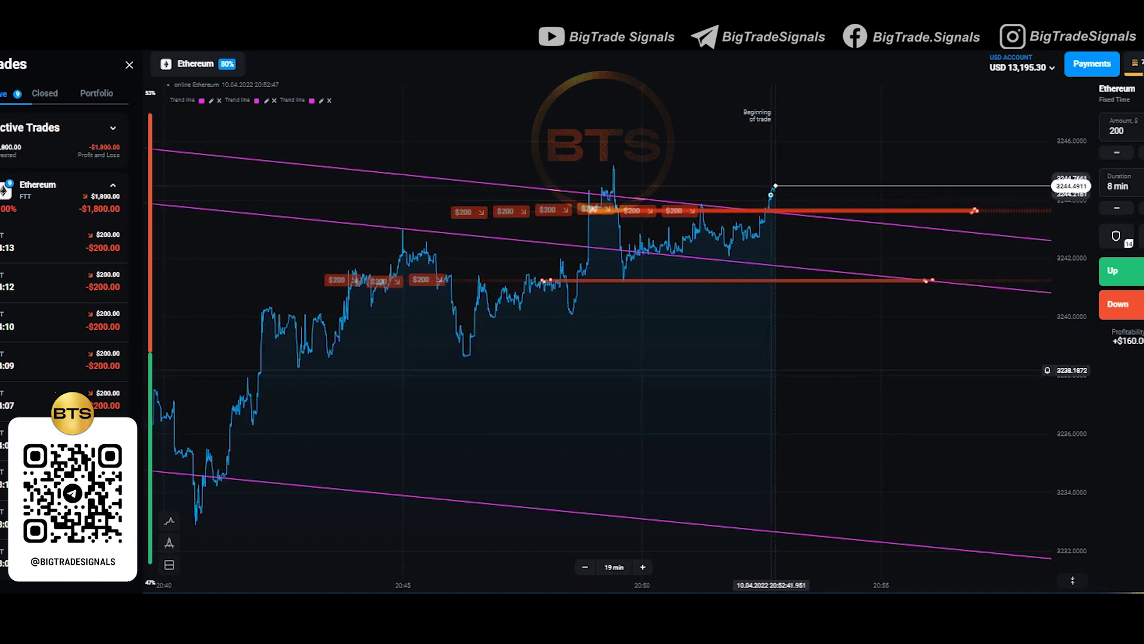
pyautogui.moveTo(427, 276)
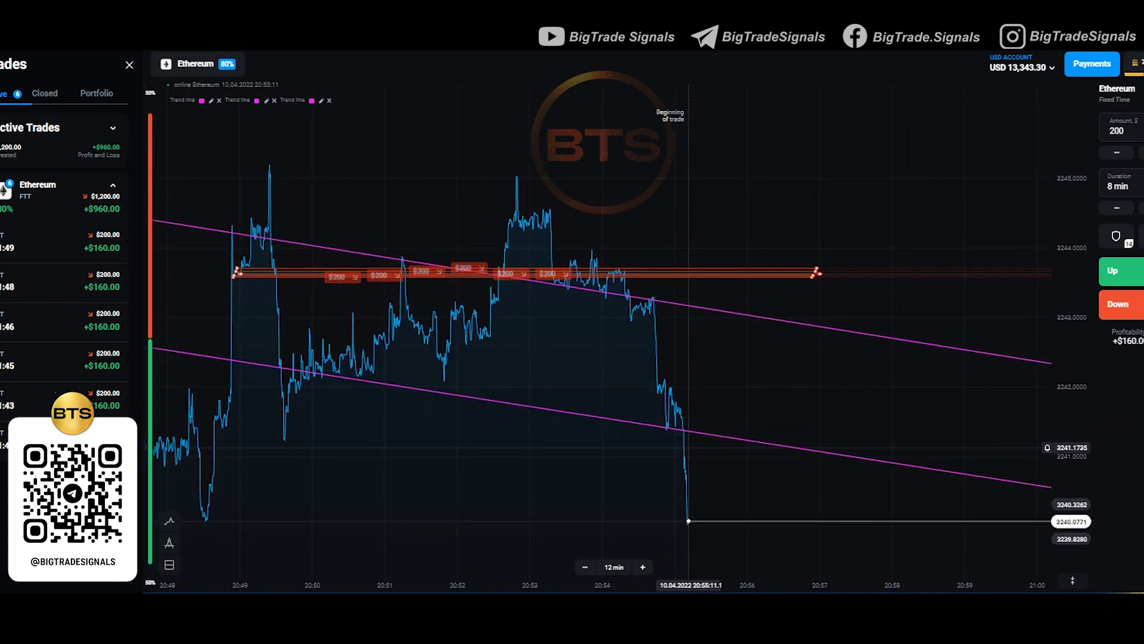
# Draw a horizontal line at about 6547.6 along the lows of the Commodity Composite Index chart and close the indicator list
pyautogui.scroll(-10, 760, 448)
pyautogui.scroll(-5, 743, 448)
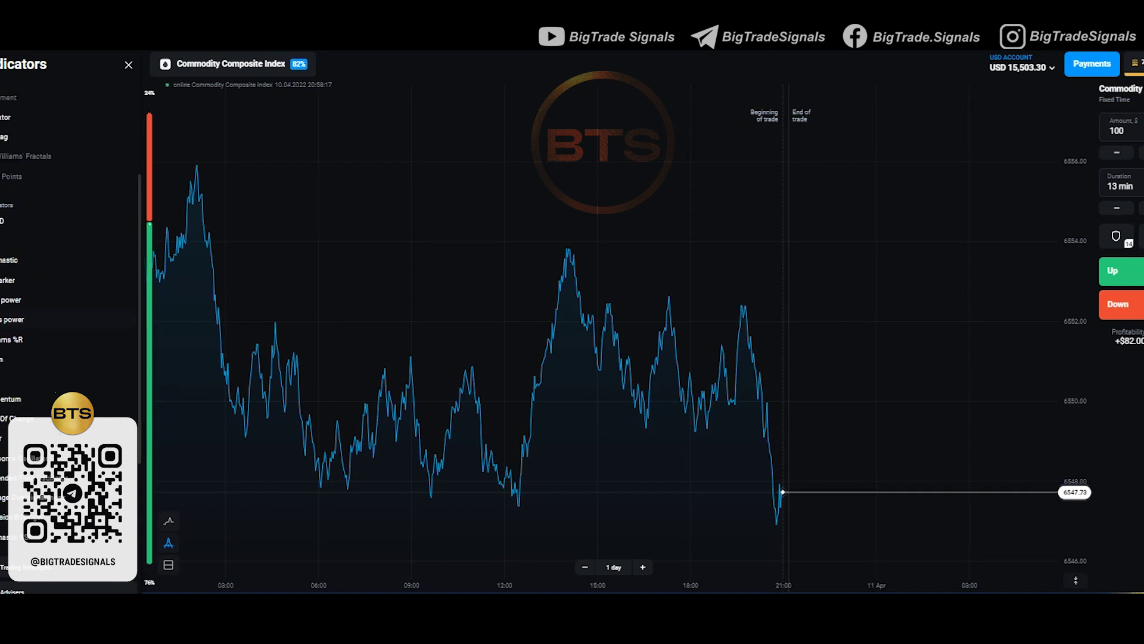
pyautogui.click(605, 495)
pyautogui.click(169, 543)
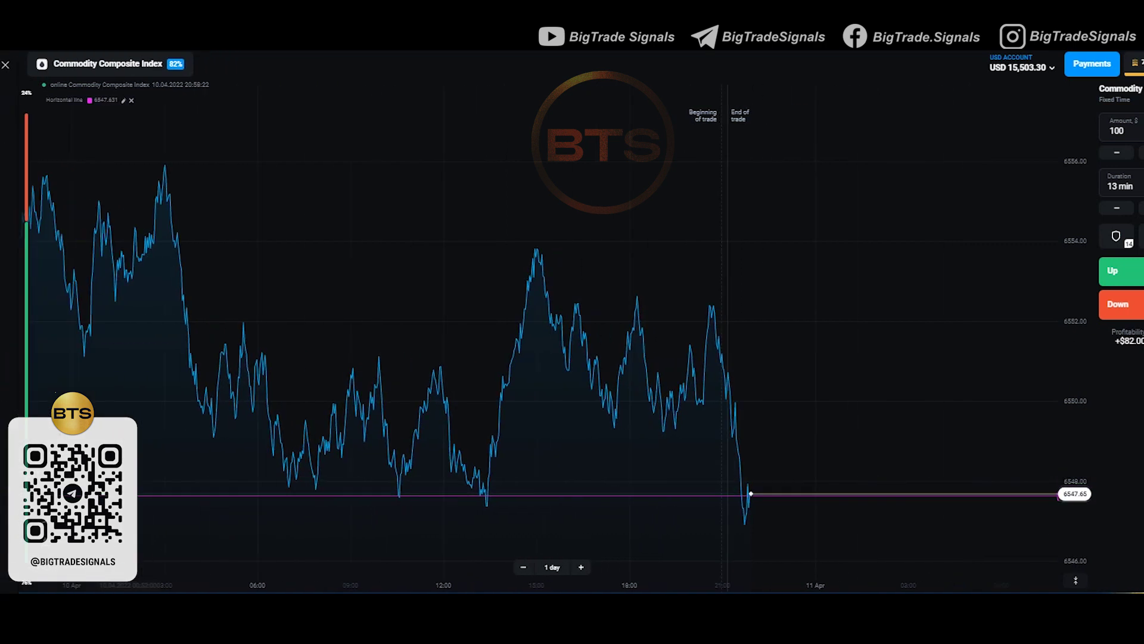
# Place five $100 Up trades on the Commodity Composite Index with a 15-minute duration and show the active trades
pyautogui.scroll(1, 852, 441)
pyautogui.scroll(1, 914, 441)
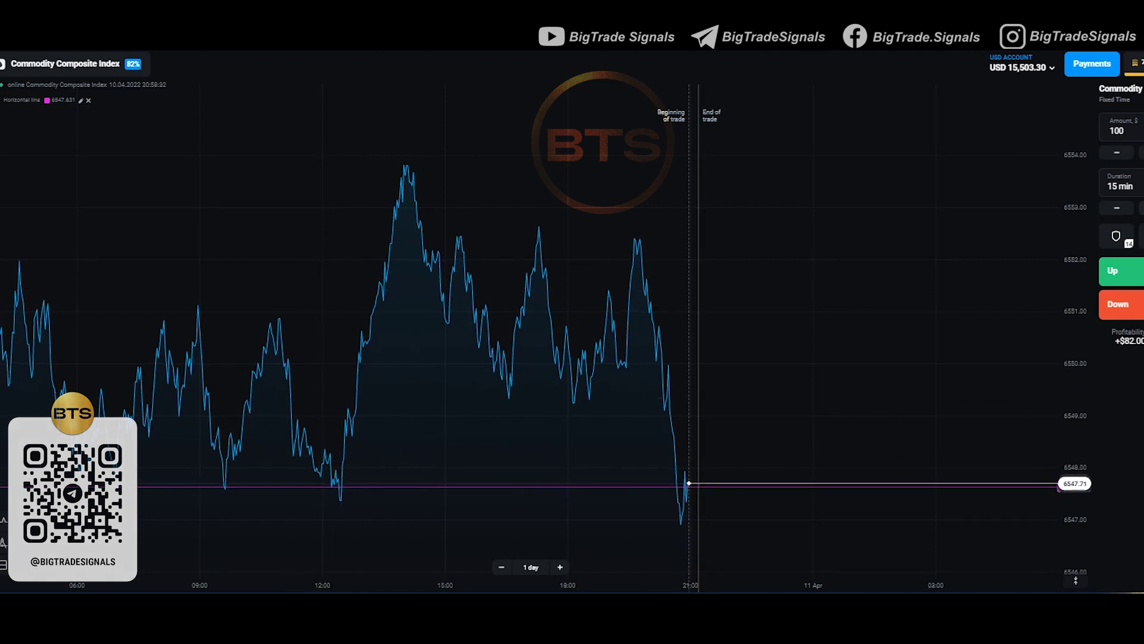
pyautogui.click(1121, 271)
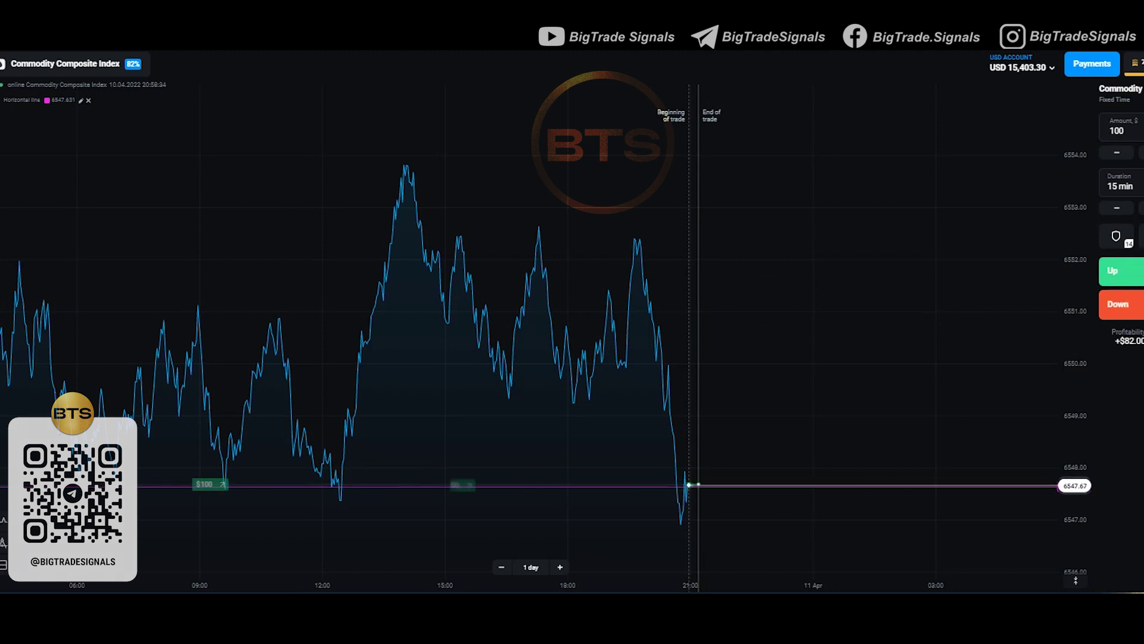
pyautogui.click(1122, 271)
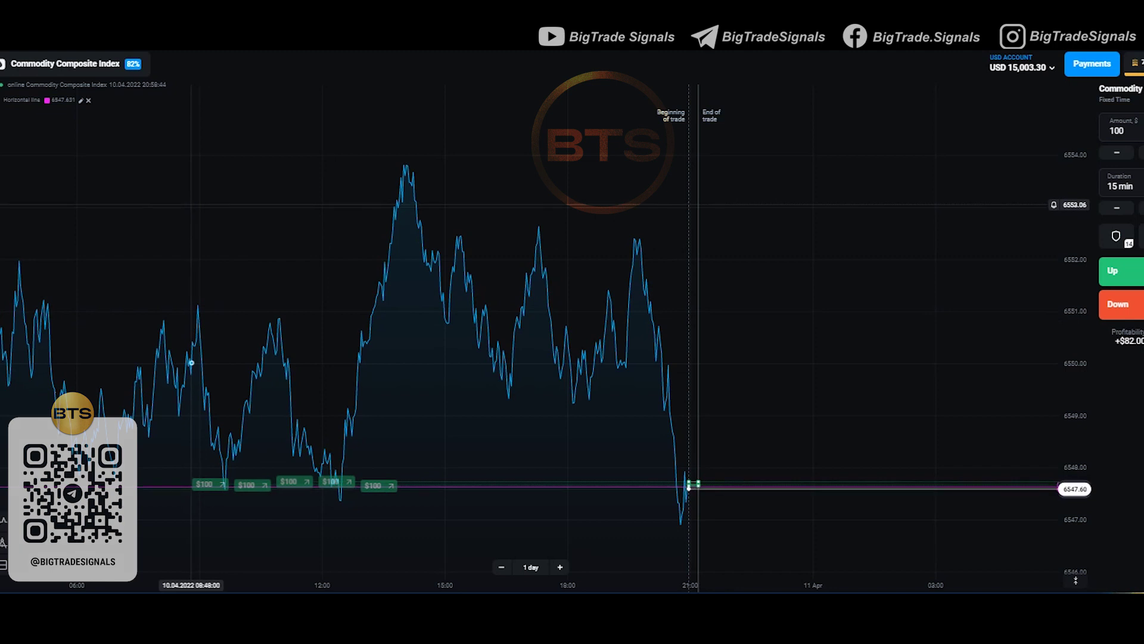
pyautogui.click(1, 99)
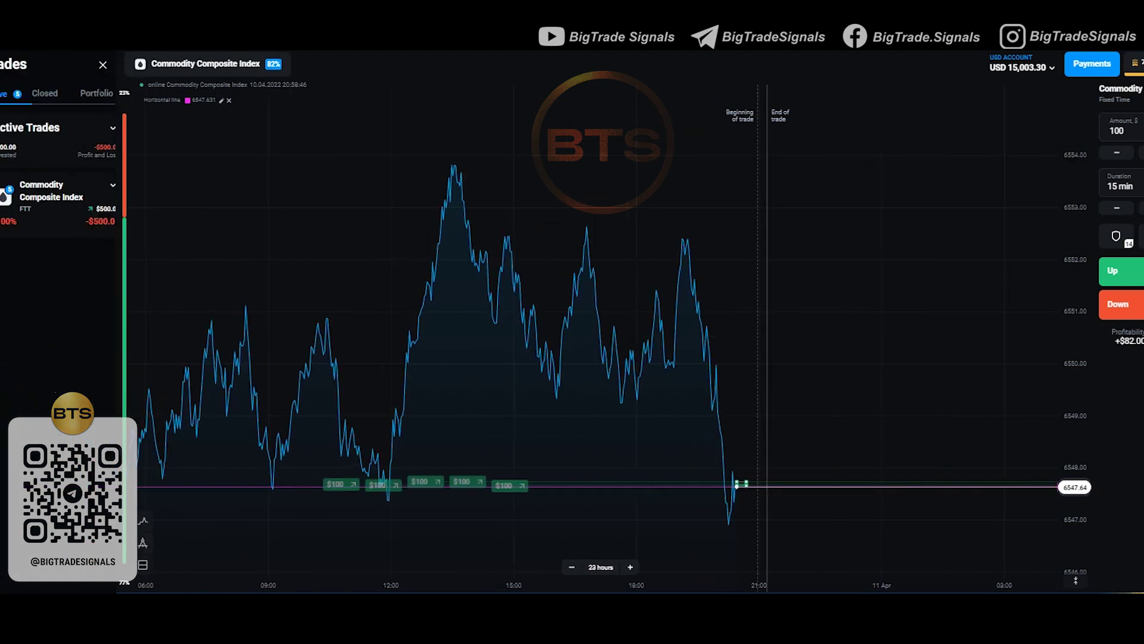
# Expand the open Commodity Composite Index trades and examine the price movement around their entry levels
pyautogui.click(111, 197)
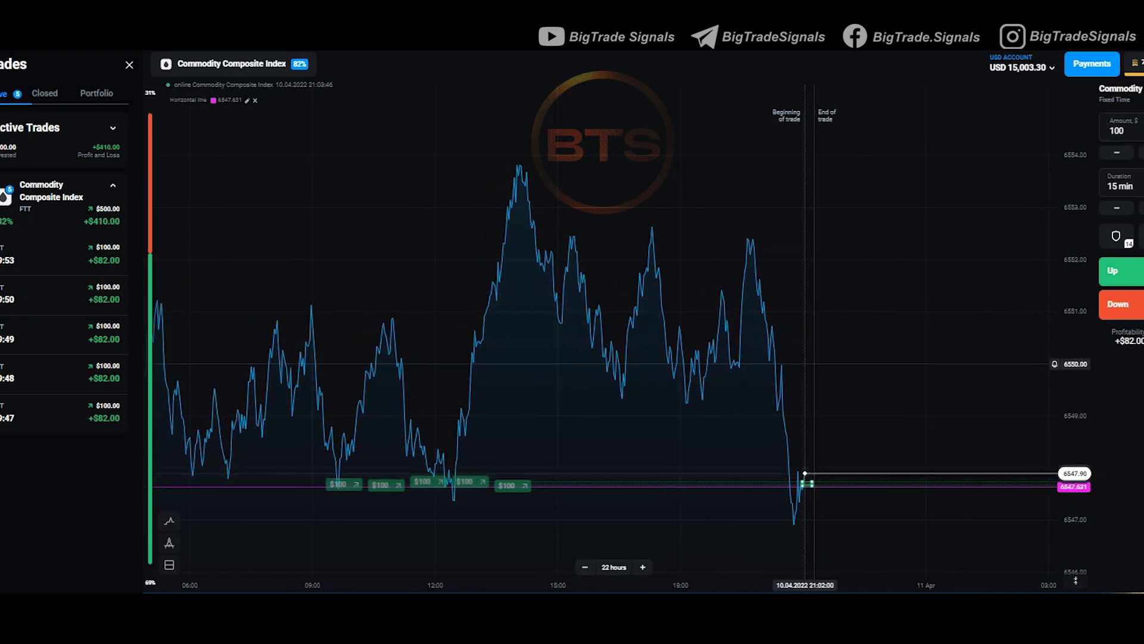
pyautogui.scroll(1, 900, 344)
pyautogui.moveTo(761, 343); pyautogui.dragTo(863, 342)
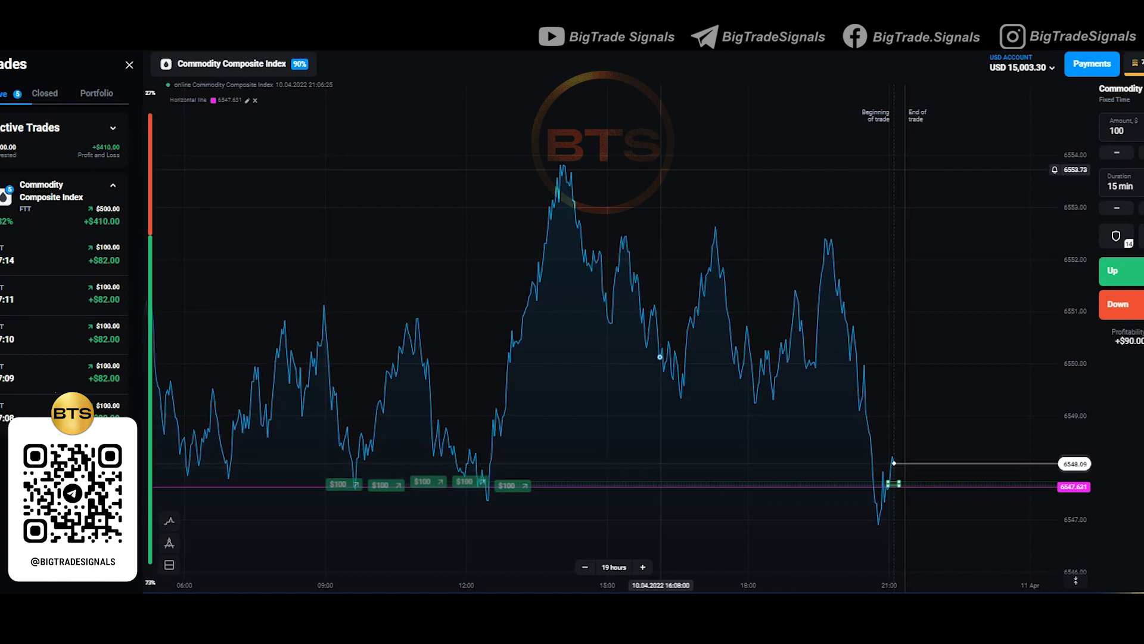
pyautogui.scroll(5, 659, 356)
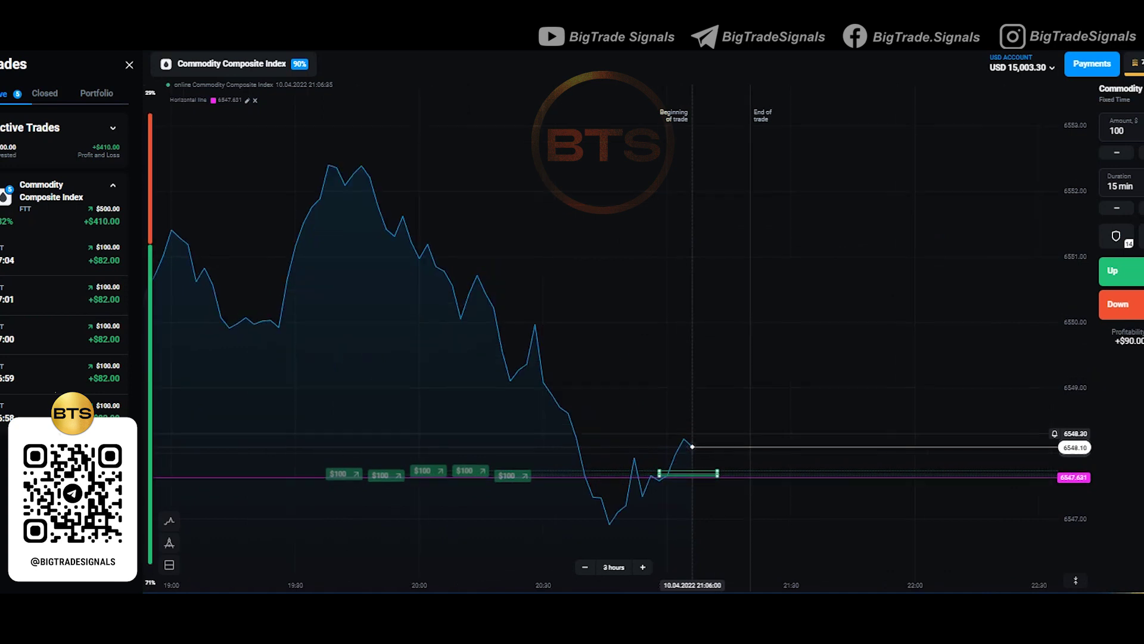
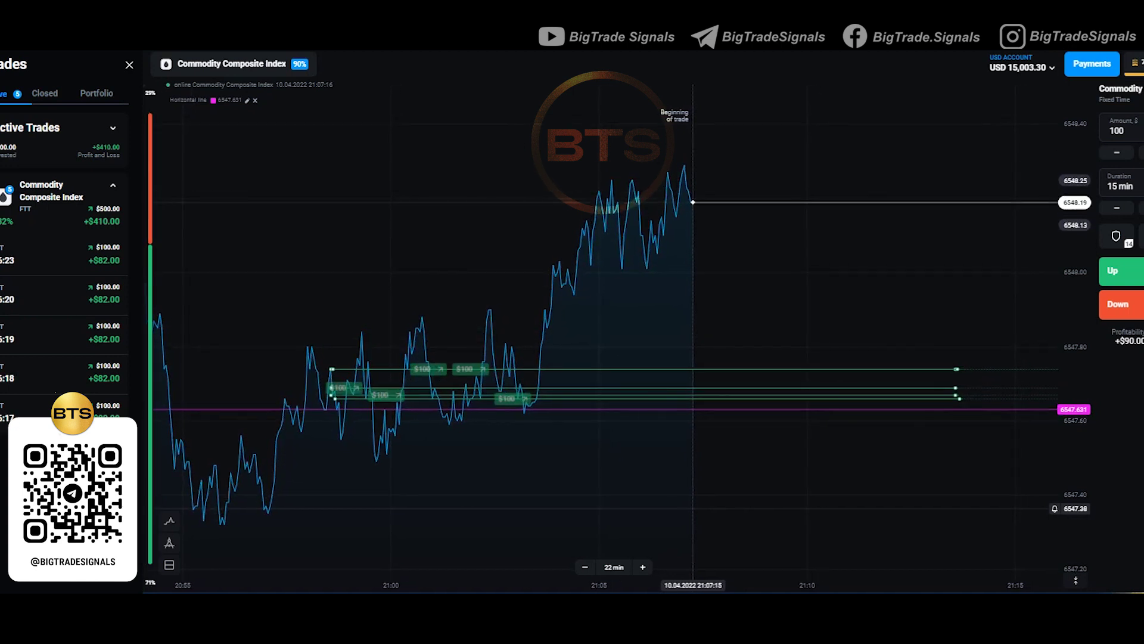
pyautogui.scroll(-1, 596, 333)
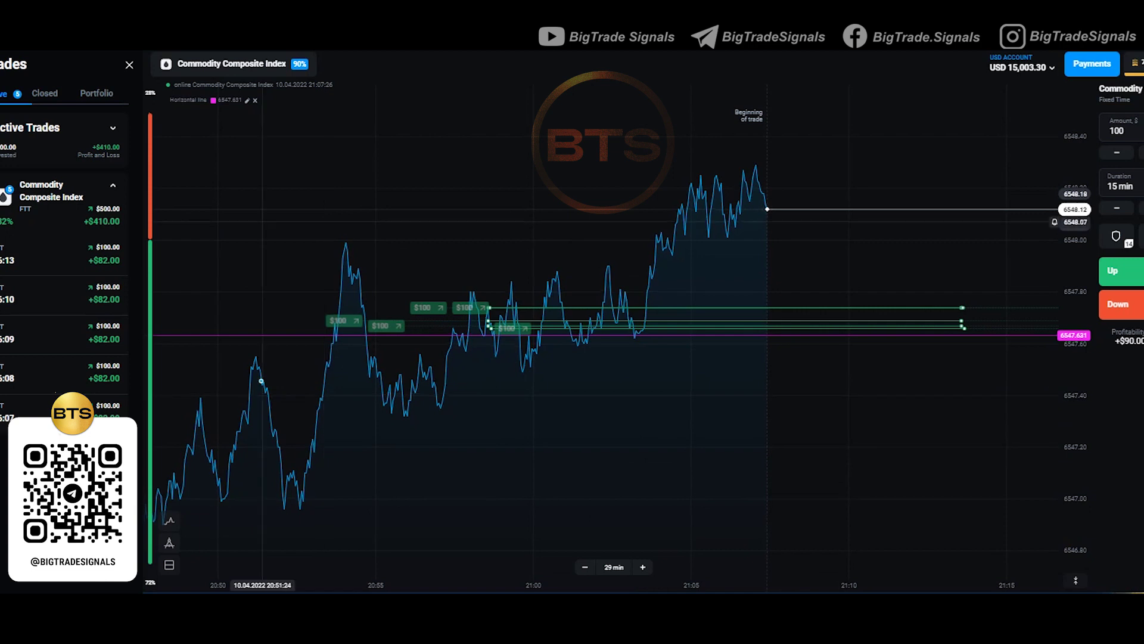
# Draw a rising trend line along the recent lows of the Commodity Composite Index chart and close the indicator list
pyautogui.click(169, 543)
pyautogui.scroll(-5, 221, 358)
pyautogui.click(165, 480)
pyautogui.click(406, 447)
pyautogui.click(1050, 241)
pyautogui.click(295, 65)
# Examine how the Commodity Composite Index price moves relative to the rising trend line until the five $100 Up trades expire
pyautogui.scroll(1, 864, 463)
pyautogui.scroll(-1, 864, 470)
pyautogui.scroll(1, 864, 471)
pyautogui.scroll(1, 870, 471)
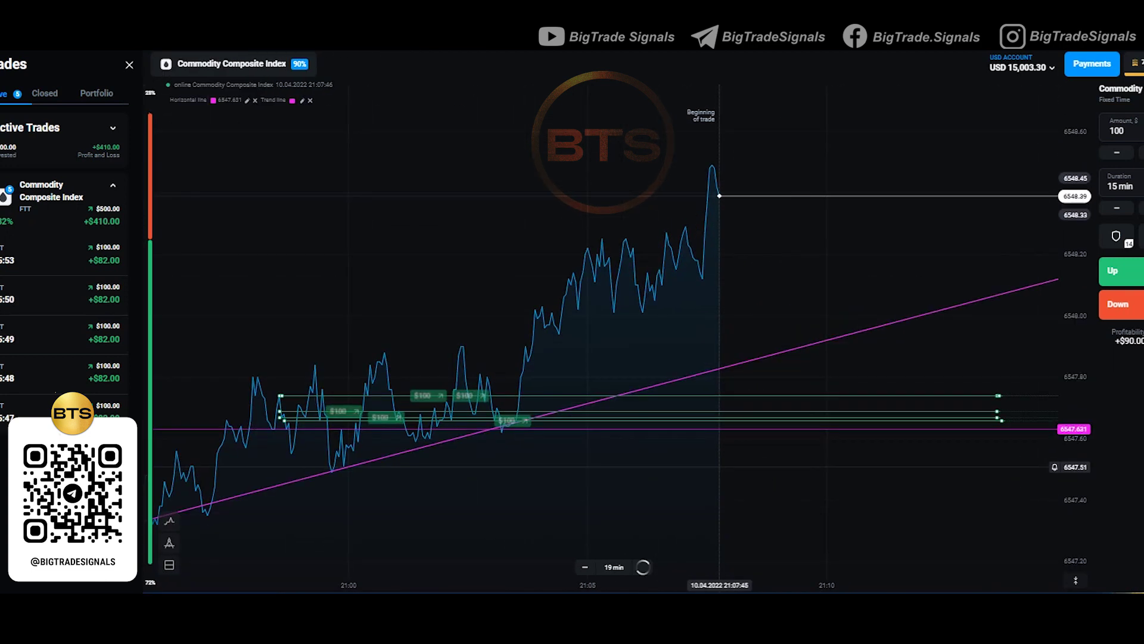
pyautogui.scroll(-3, 870, 475)
pyautogui.scroll(3, 871, 475)
pyautogui.scroll(-1, 870, 482)
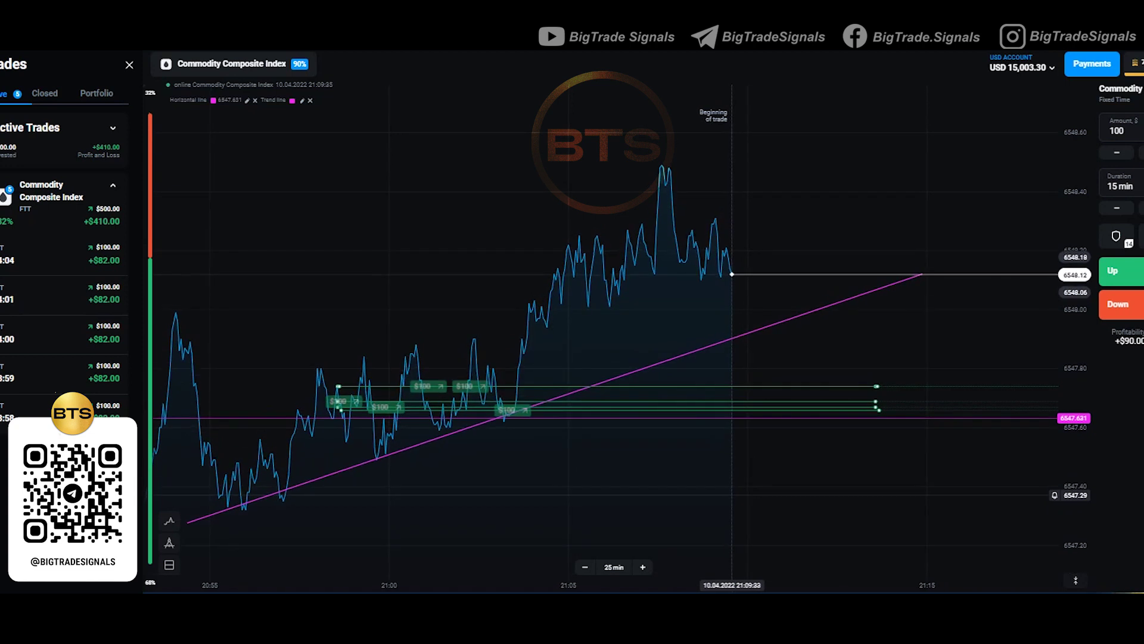
pyautogui.moveTo(724, 506); pyautogui.dragTo(786, 516)
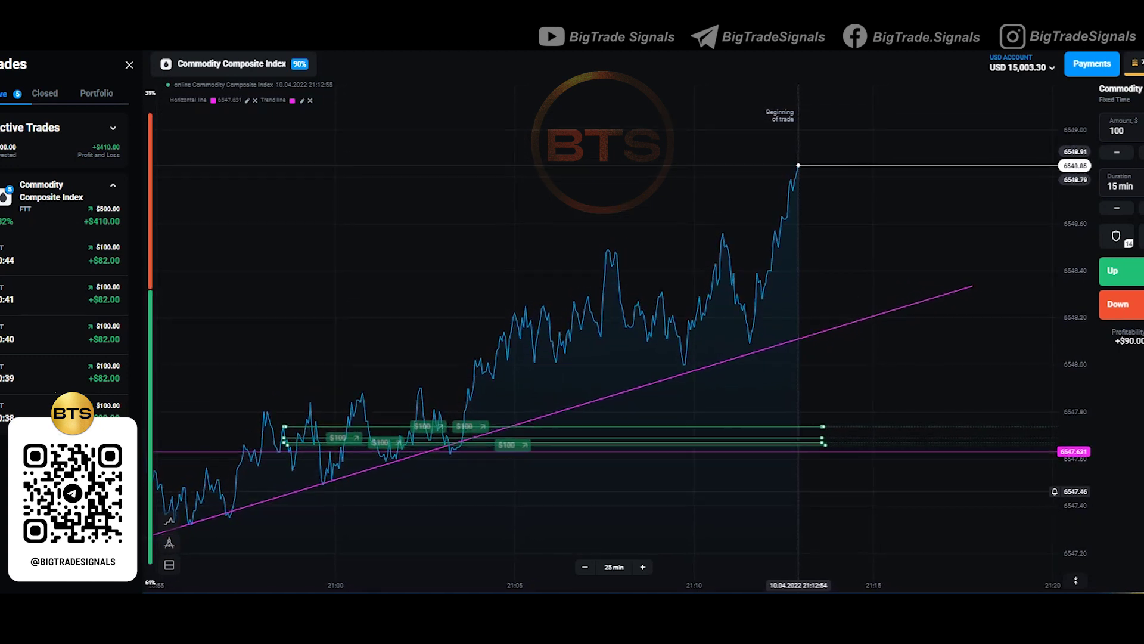
pyautogui.scroll(-2, 718, 504)
pyautogui.moveTo(717, 503); pyautogui.dragTo(818, 505)
pyautogui.moveTo(930, 503); pyautogui.dragTo(859, 488)
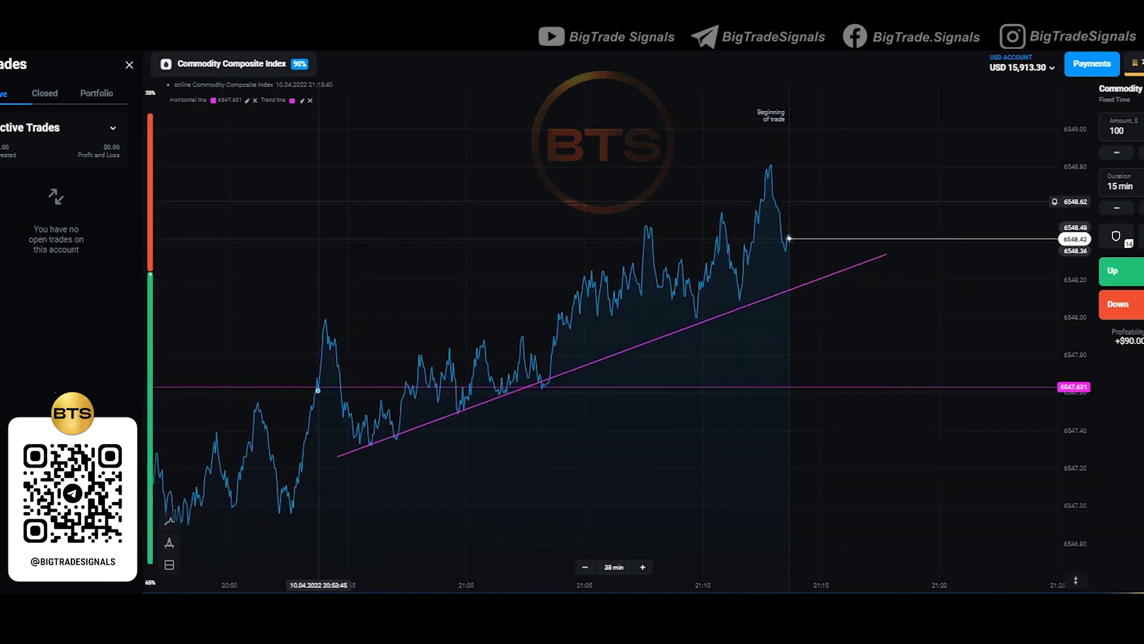
# Review the charts of the Europe Composite Index, Astro Index, EUR/USD OTC, GBP/USD OTC, Maha Jantar Index and Basic Altcoin Index
pyautogui.click(233, 63)
pyautogui.click(203, 265)
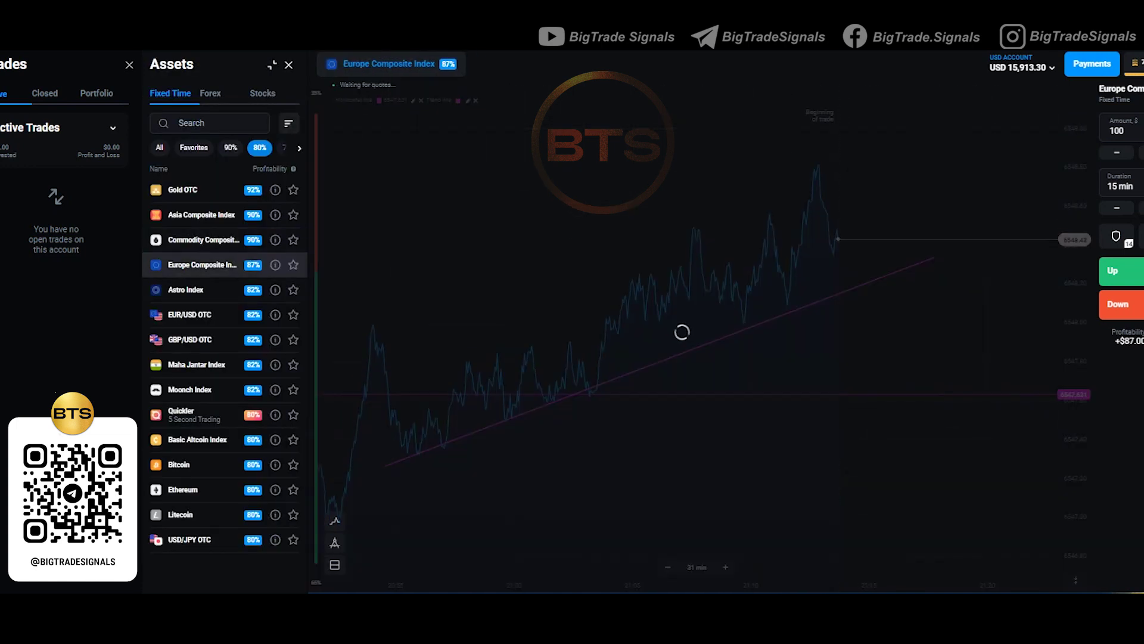
pyautogui.click(130, 65)
pyautogui.click(584, 567)
pyautogui.click(42, 290)
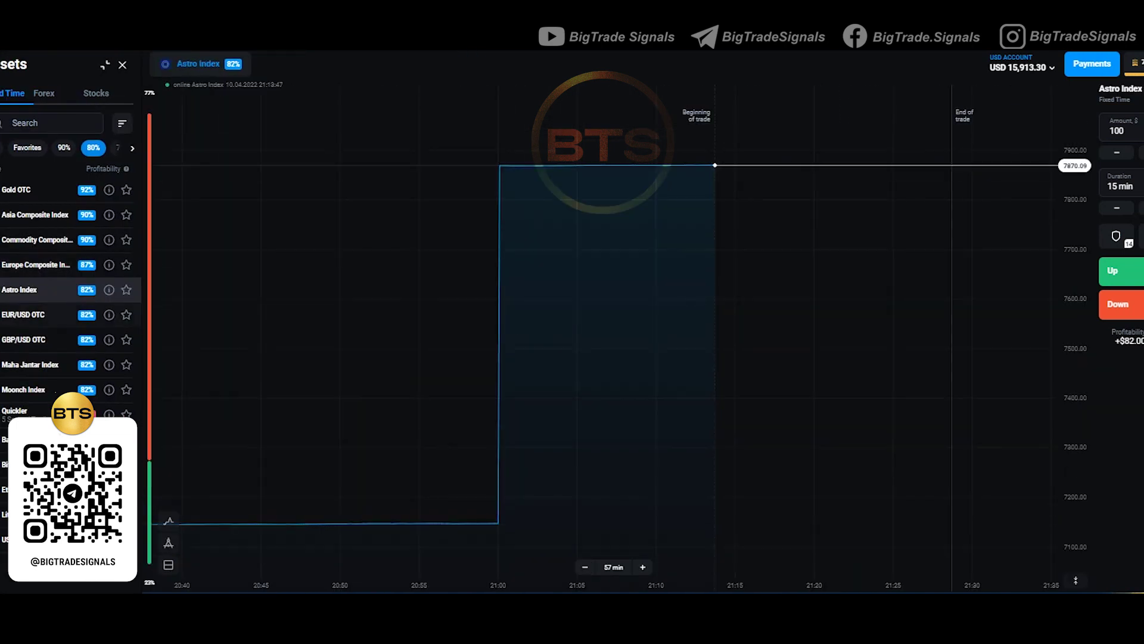
pyautogui.click(42, 315)
pyautogui.click(42, 340)
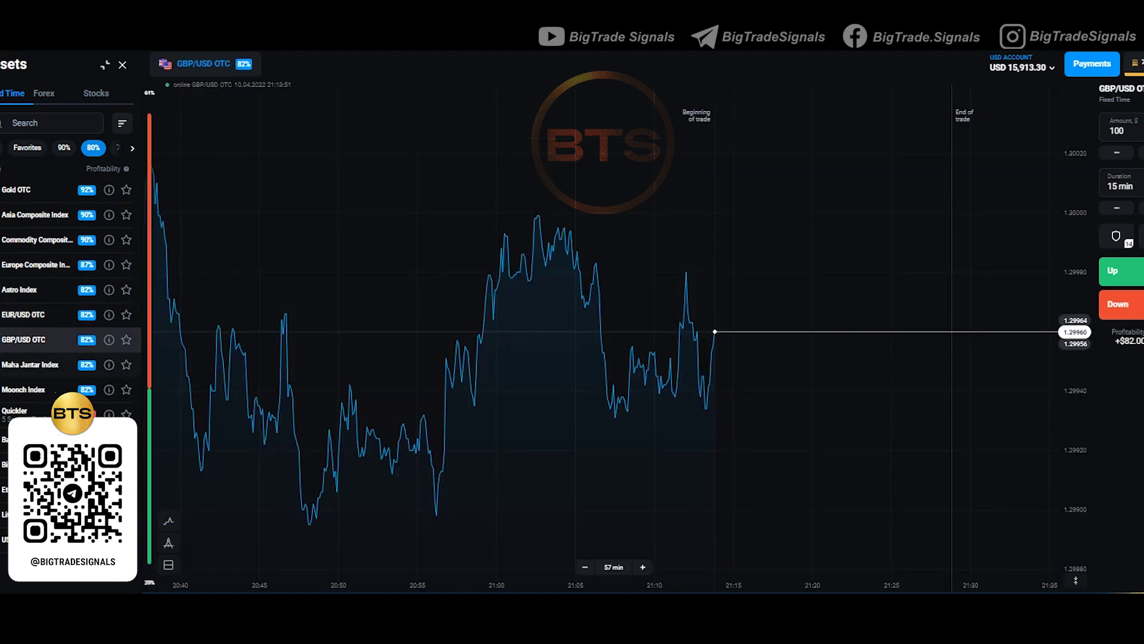
pyautogui.click(42, 365)
pyautogui.click(42, 440)
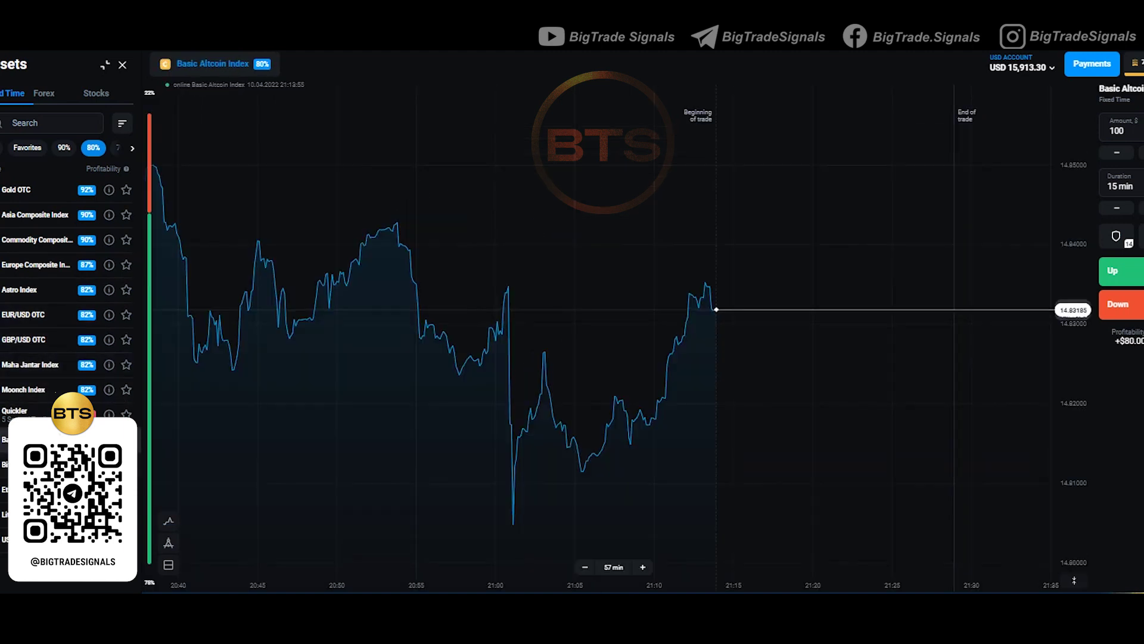
# Open the Bitcoin chart and compare its price swings over ranges of about two and five hours
pyautogui.click(42, 464)
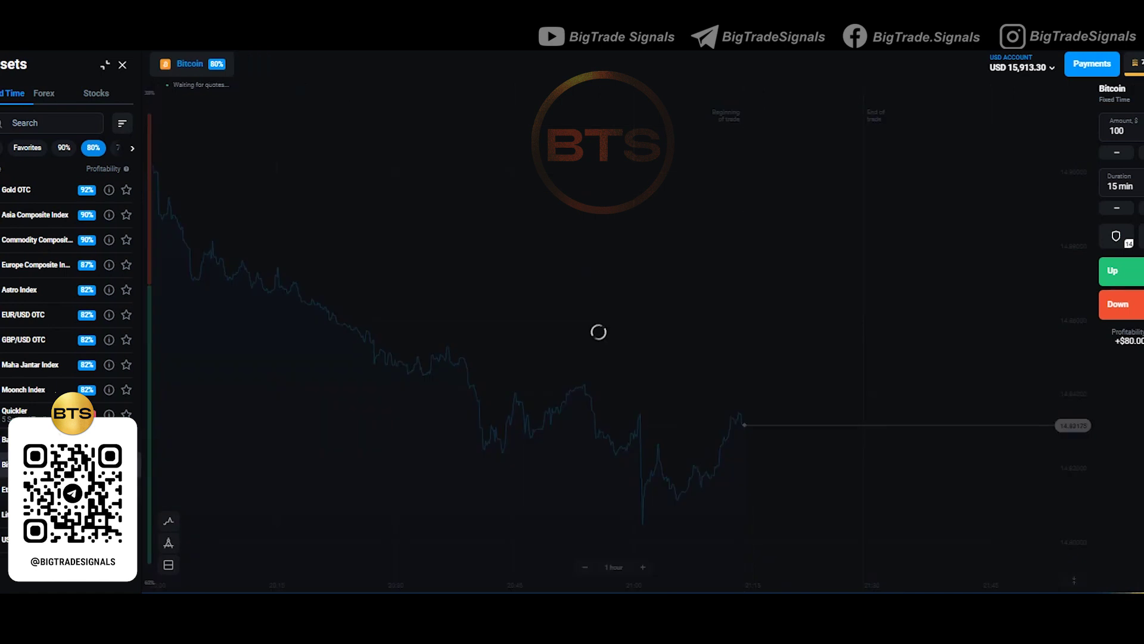
pyautogui.scroll(-3, 842, 422)
pyautogui.scroll(2, 863, 423)
pyautogui.scroll(-1, 862, 422)
pyautogui.scroll(2, 863, 417)
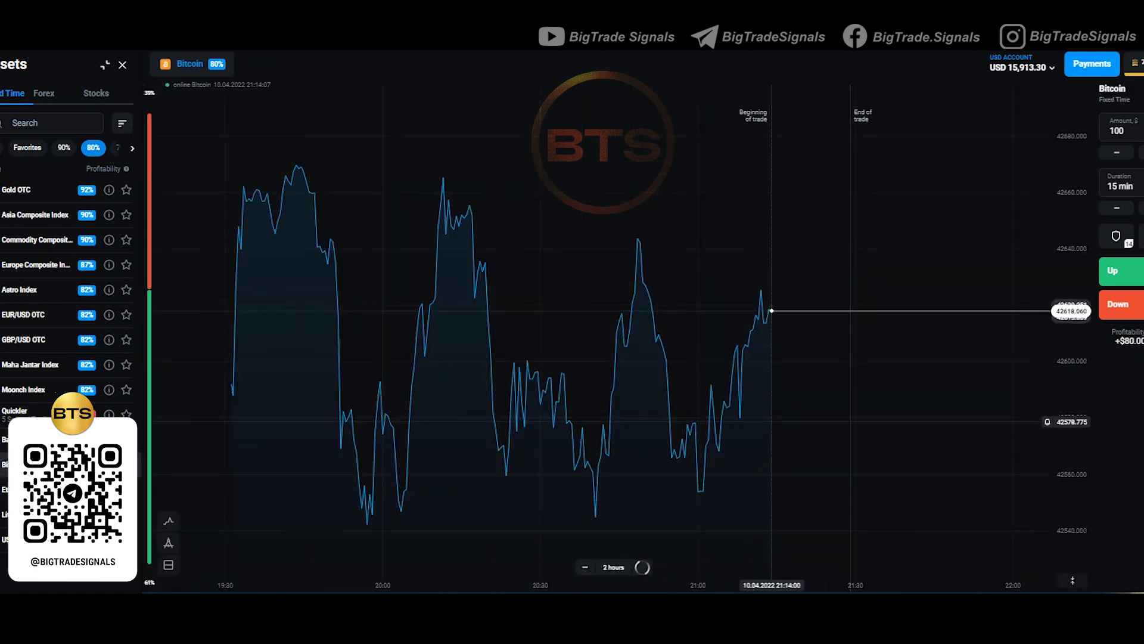
pyautogui.scroll(-3, 882, 410)
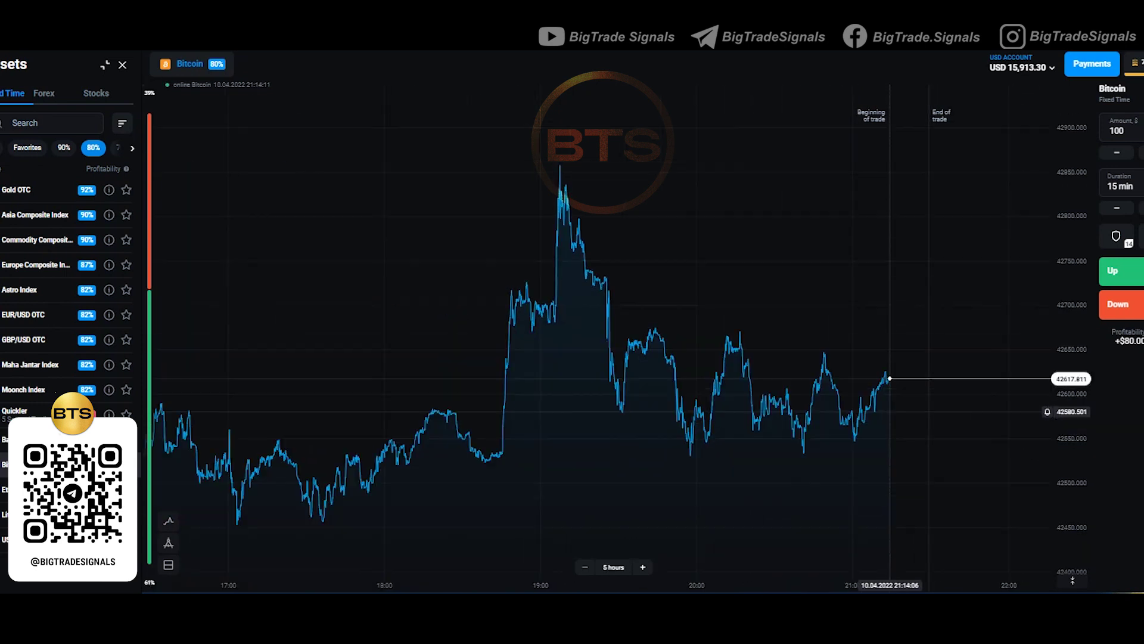
pyautogui.scroll(3, 888, 411)
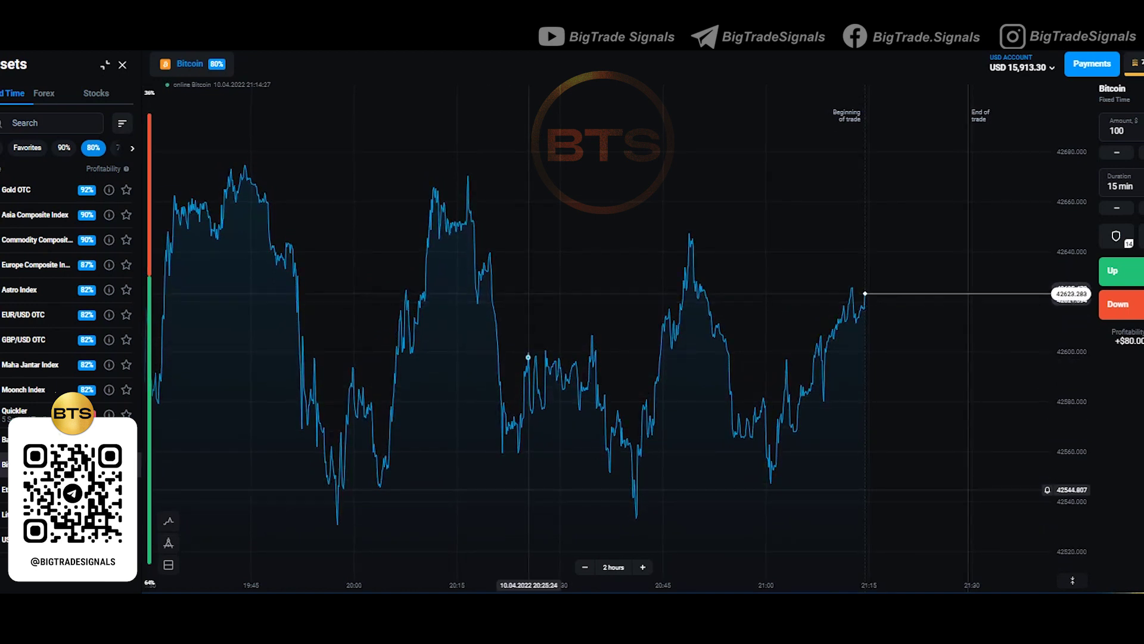
# Draw a horizontal line at about 42540.2 along the Bitcoin lows and a falling trend line across the recent highs
pyautogui.click(169, 543)
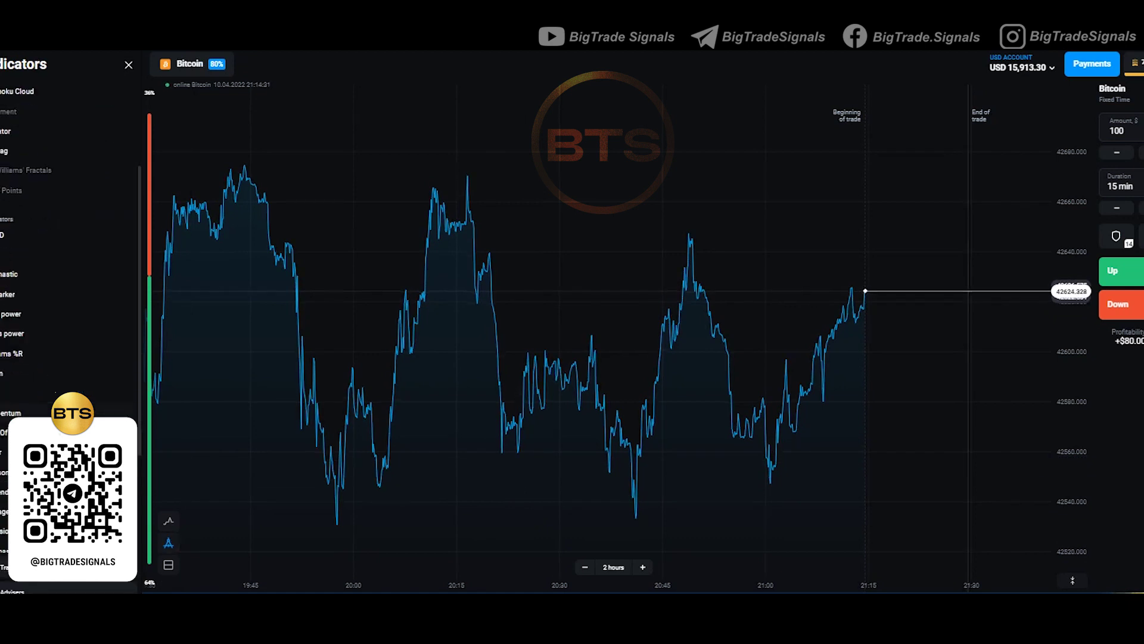
pyautogui.scroll(-3, 68, 334)
pyautogui.click(36, 440)
pyautogui.click(603, 501)
pyautogui.click(36, 479)
pyautogui.moveTo(255, 177); pyautogui.dragTo(322, 198)
pyautogui.click(242, 247)
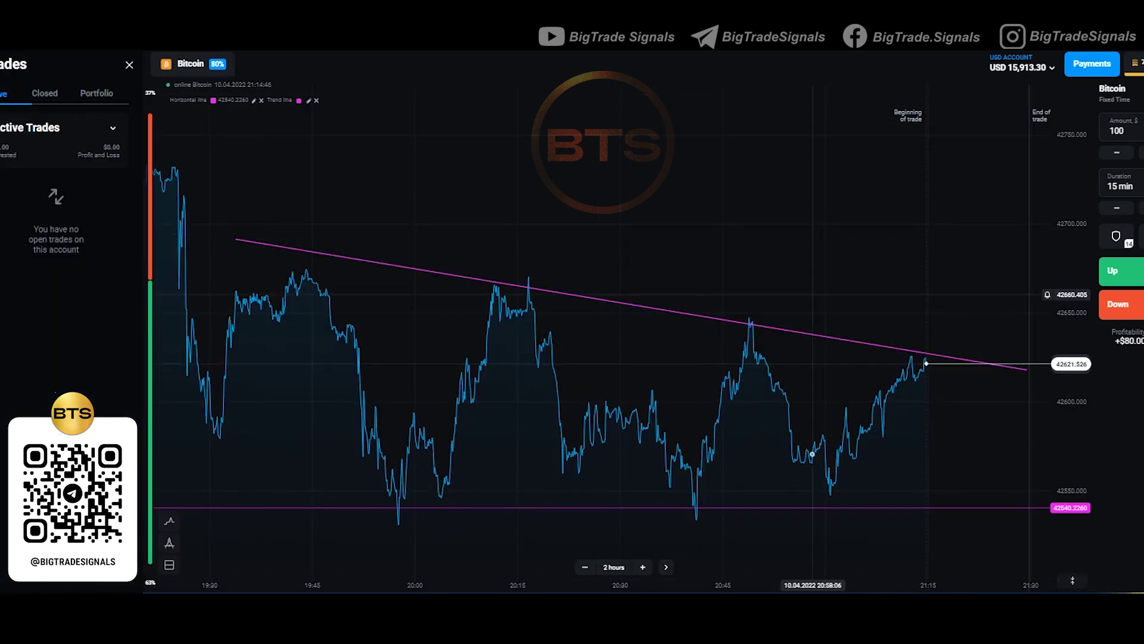
# Shorten the Bitcoin trade duration to 3 minutes
pyautogui.scroll(2, 948, 395)
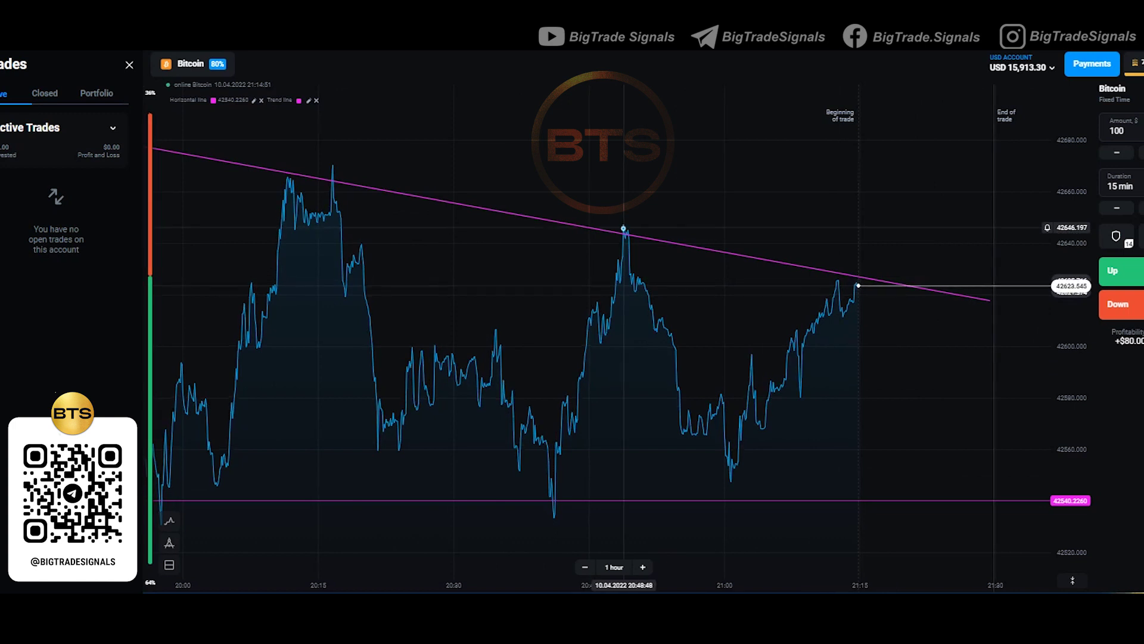
pyautogui.click(1117, 208)
pyautogui.click(1117, 208)
pyautogui.click(1117, 208)
pyautogui.click(1117, 208)
pyautogui.click(1117, 208)
pyautogui.click(1117, 208)
pyautogui.click(1117, 208)
pyautogui.click(1117, 208)
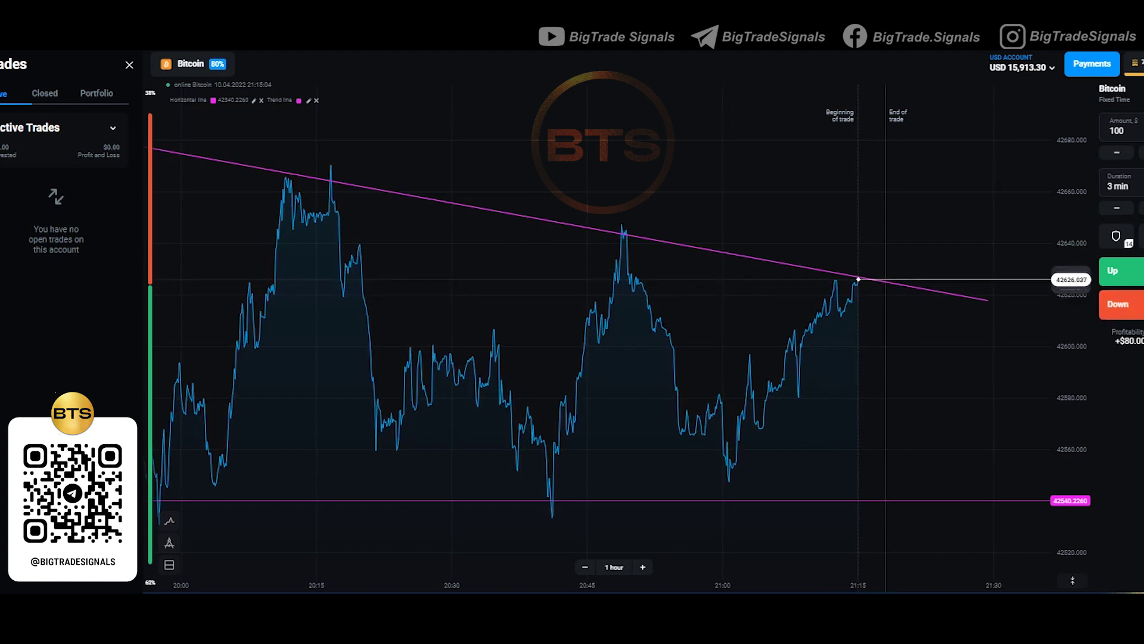
# Extend the later end of the falling trend line and place two $100 Down trades on Bitcoin with a 5-minute duration
pyautogui.moveTo(989, 301); pyautogui.dragTo(1028, 299)
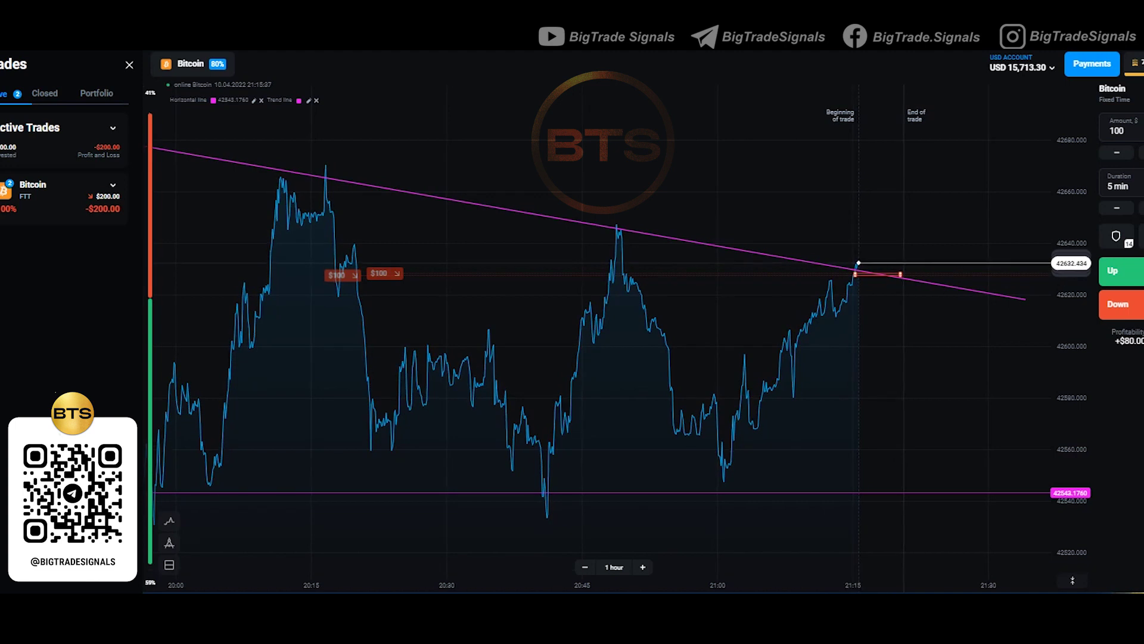
pyautogui.click(113, 185)
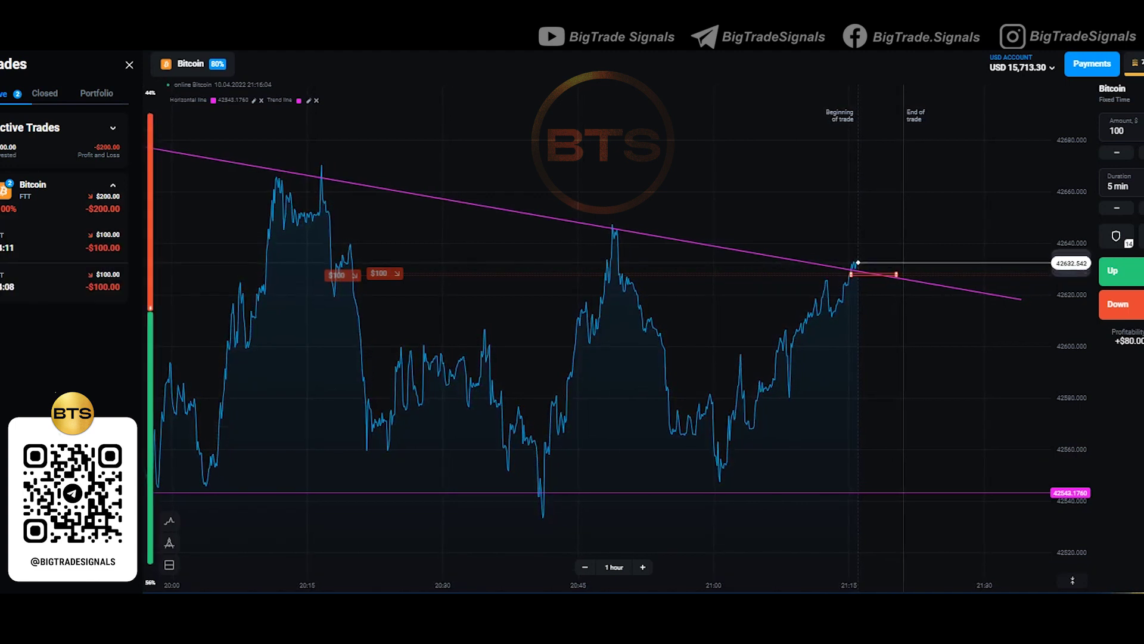
# Examine the Bitcoin price around the falling trend line until the two $100 Down trades expire
pyautogui.moveTo(861, 400); pyautogui.dragTo(689, 399)
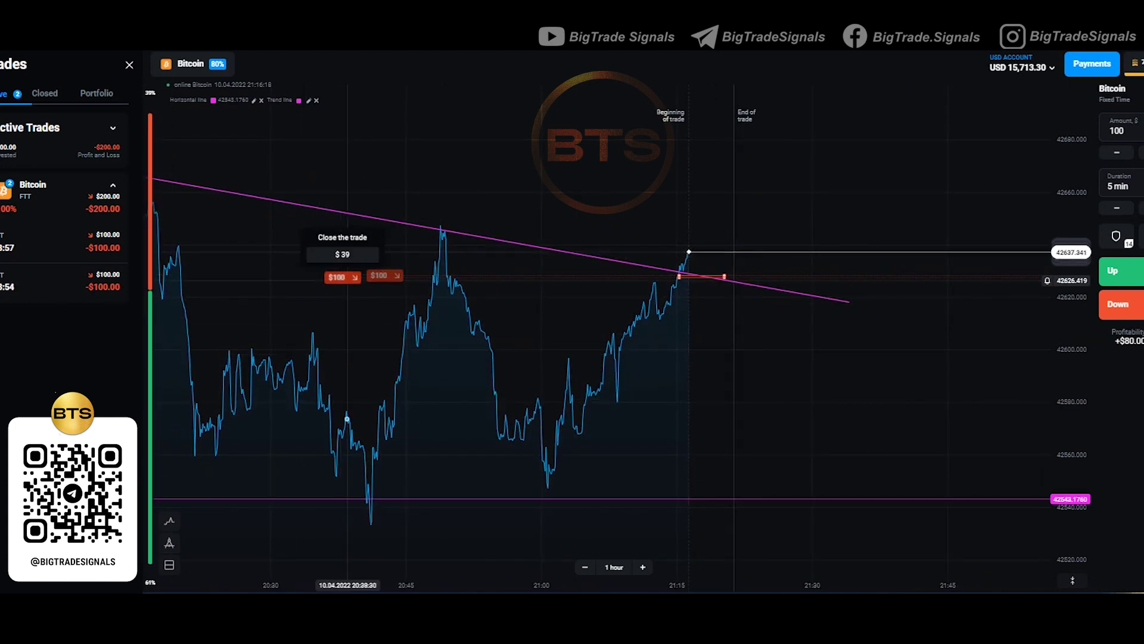
pyautogui.moveTo(689, 356); pyautogui.dragTo(754, 356)
pyautogui.scroll(3, 785, 391)
pyautogui.scroll(-2, 924, 409)
pyautogui.scroll(-2, 924, 412)
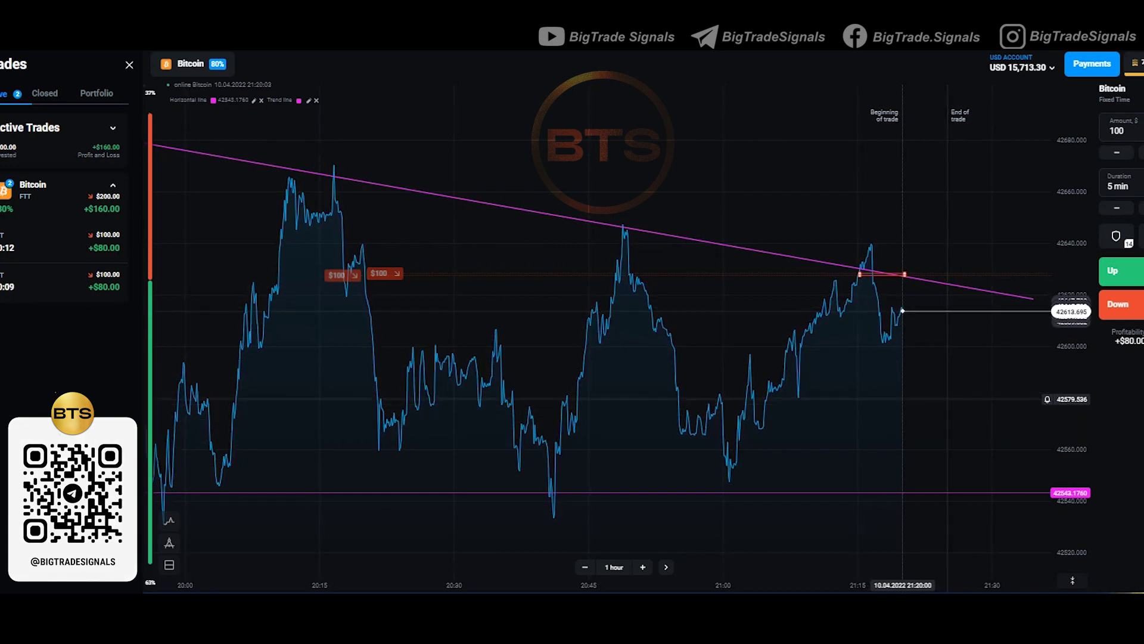
pyautogui.scroll(6, 942, 399)
pyautogui.scroll(1, 942, 369)
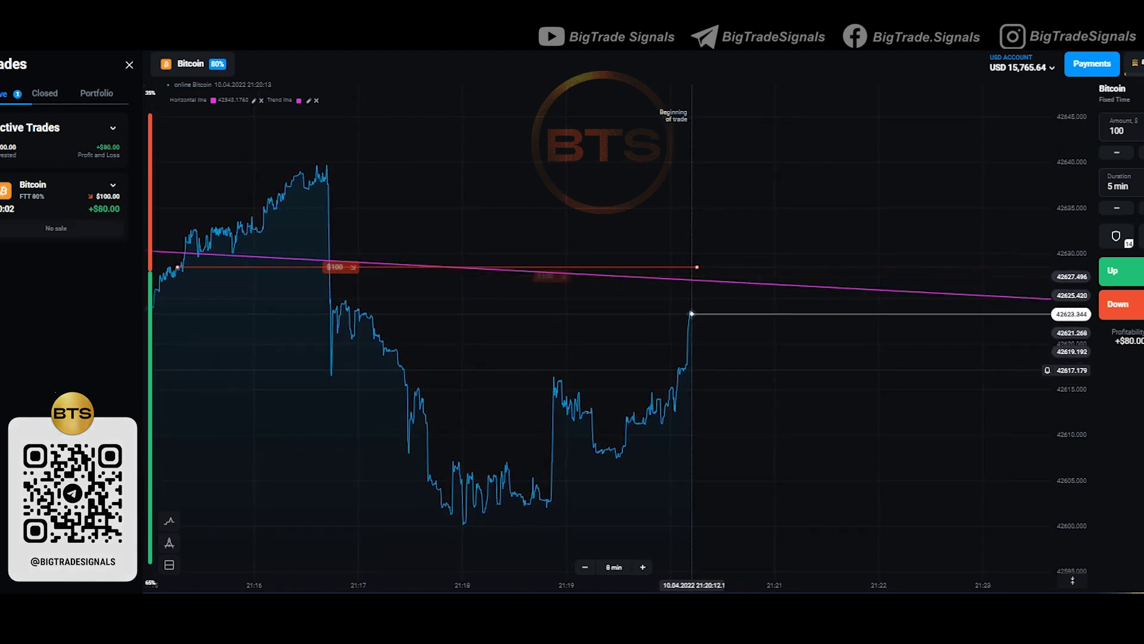
pyautogui.scroll(-3, 596, 334)
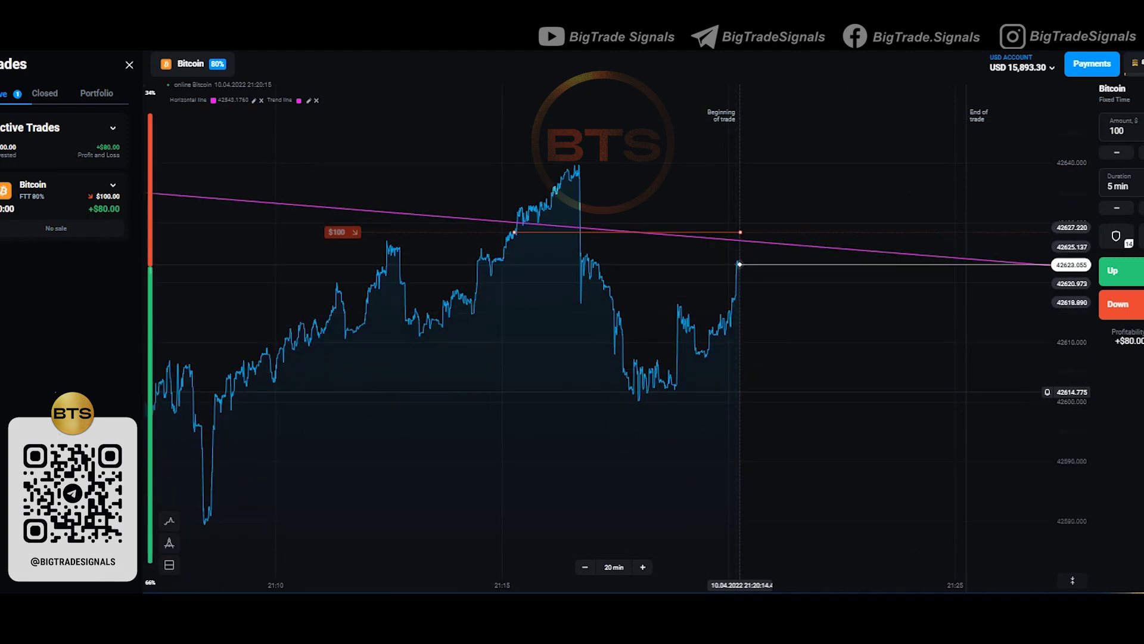
pyautogui.scroll(-3, 596, 334)
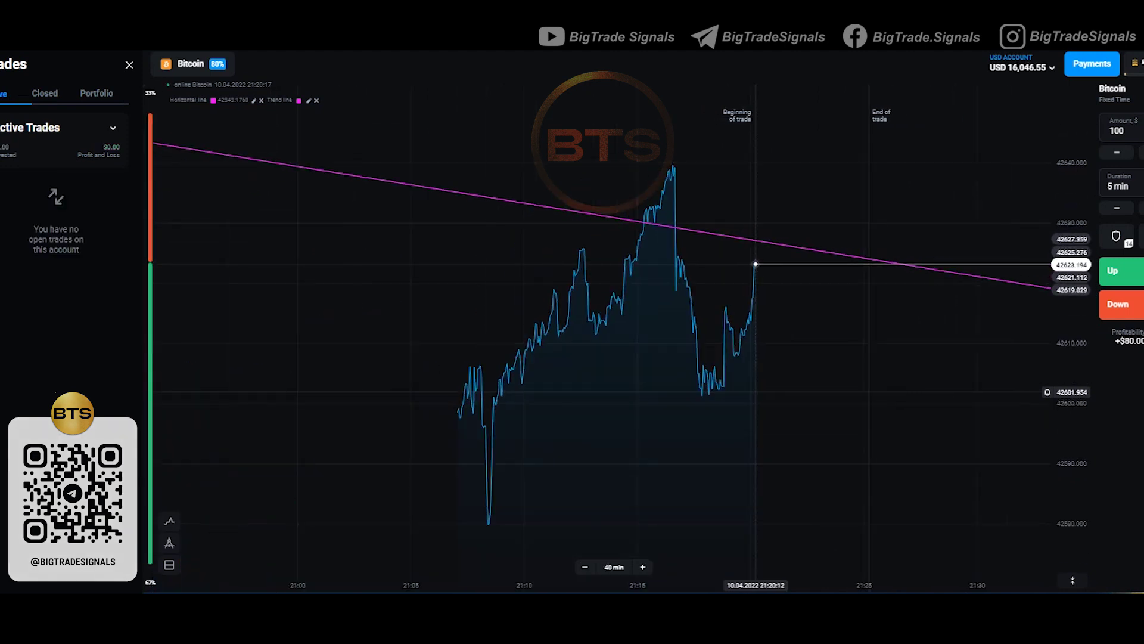
# Review the charts of the Commodity Composite Index, Europe Composite Index, GBP/USD OTC, Litecoin and USD/JPY OTC
pyautogui.click(192, 64)
pyautogui.click(202, 239)
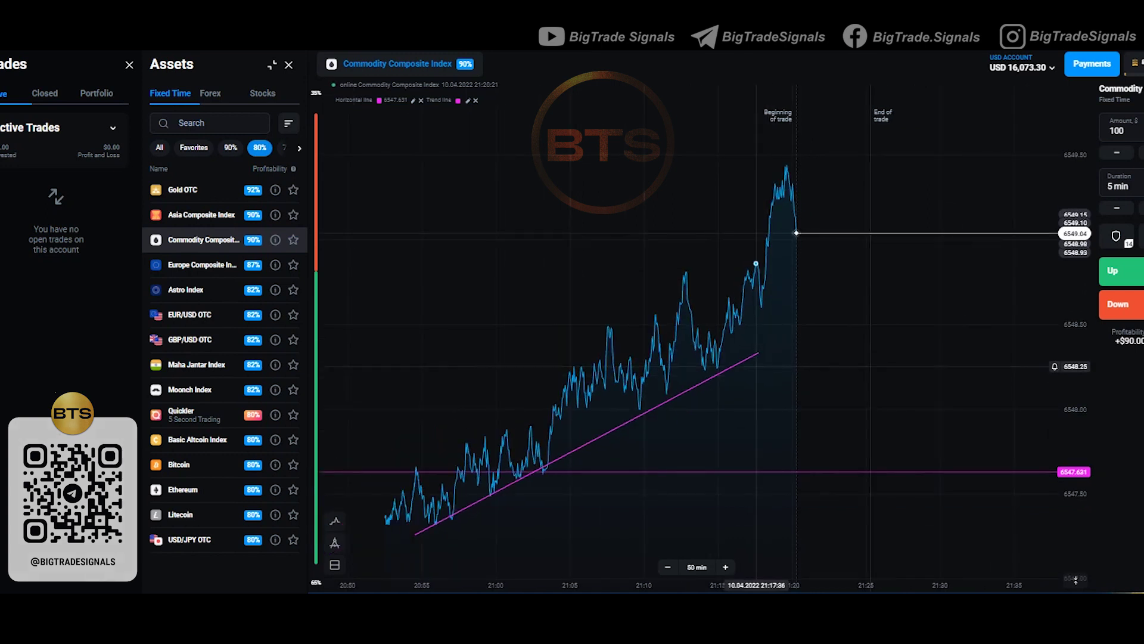
pyautogui.click(130, 65)
pyautogui.scroll(-1, 647, 344)
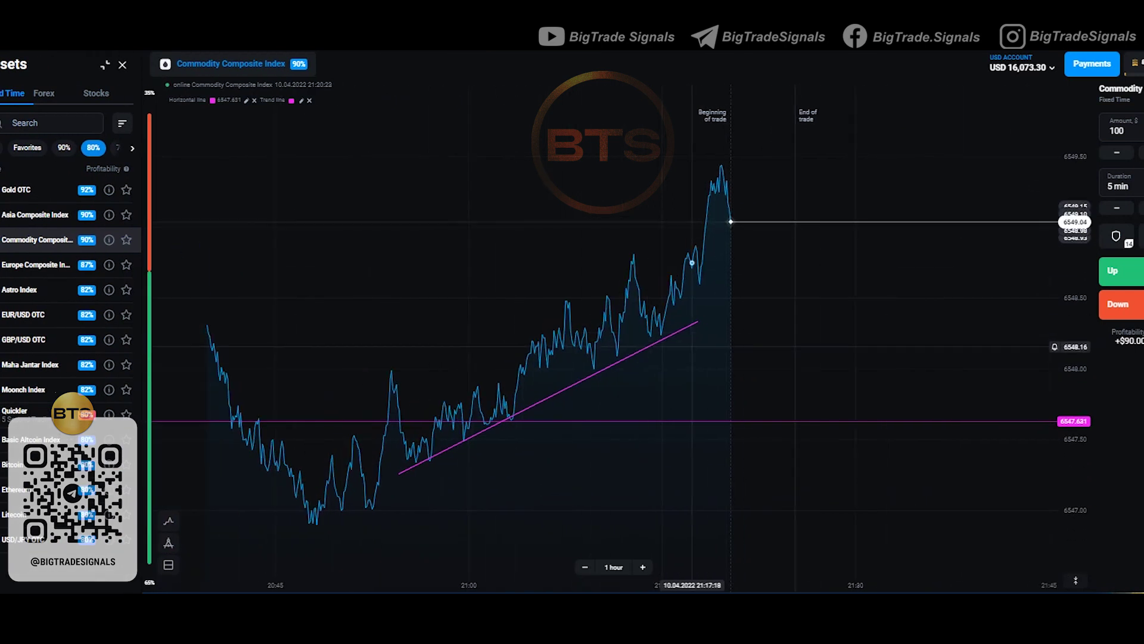
pyautogui.click(36, 264)
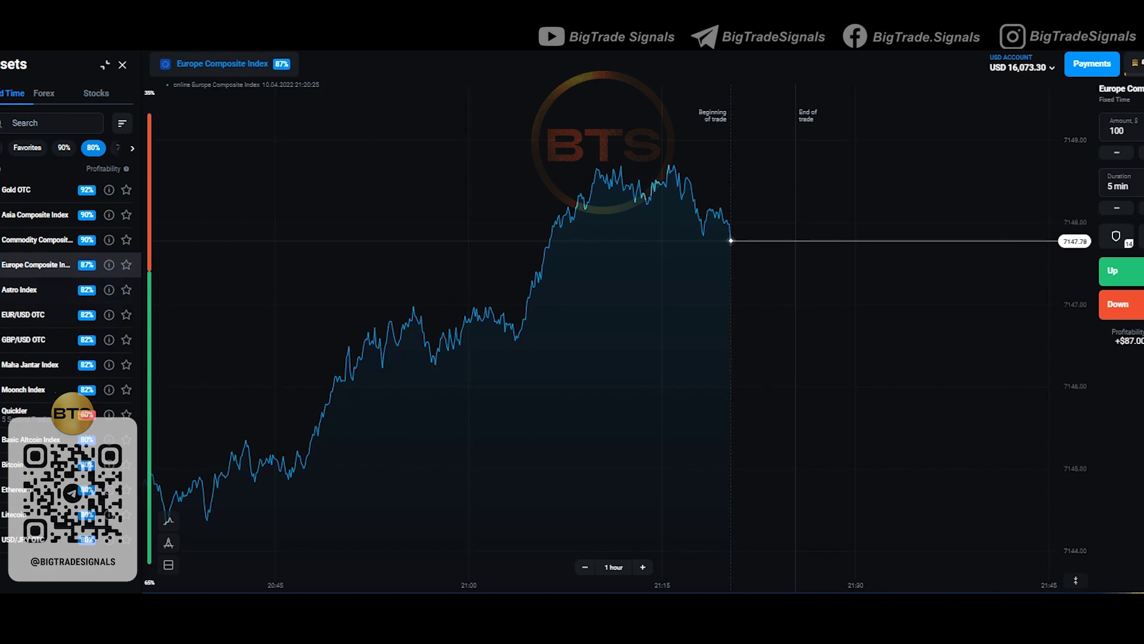
pyautogui.click(36, 340)
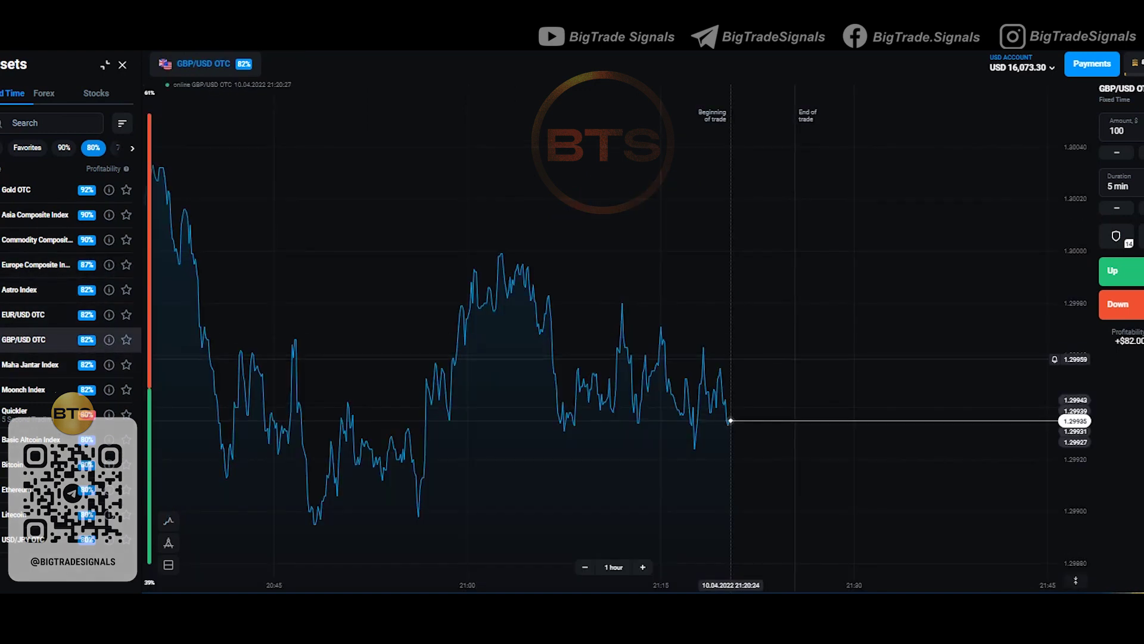
pyautogui.scroll(-3, 827, 360)
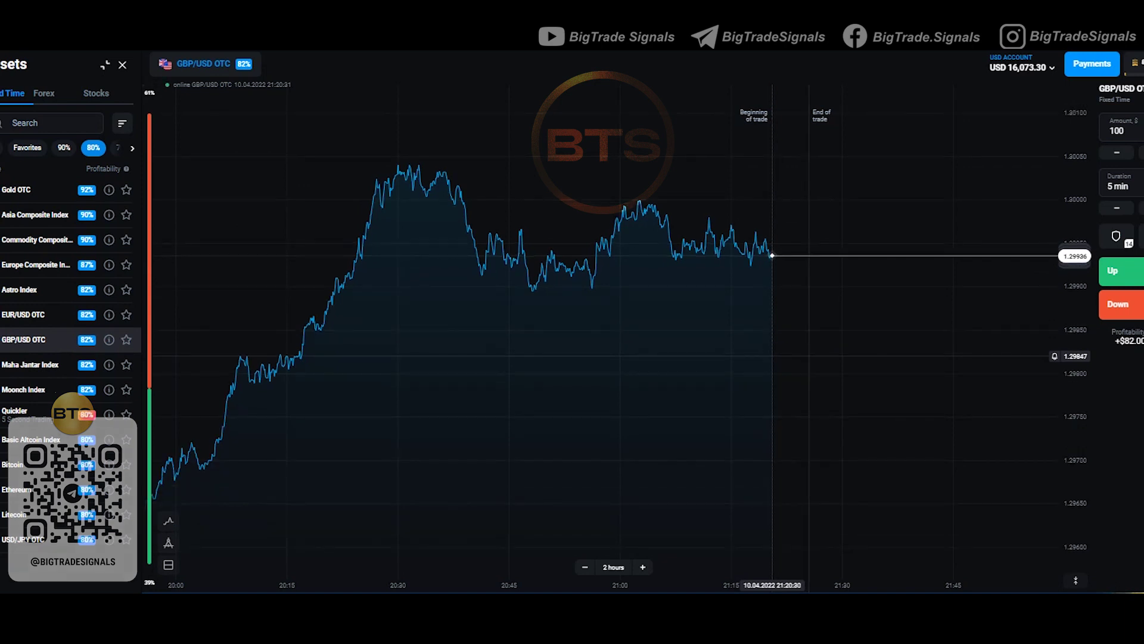
pyautogui.scroll(4, 834, 351)
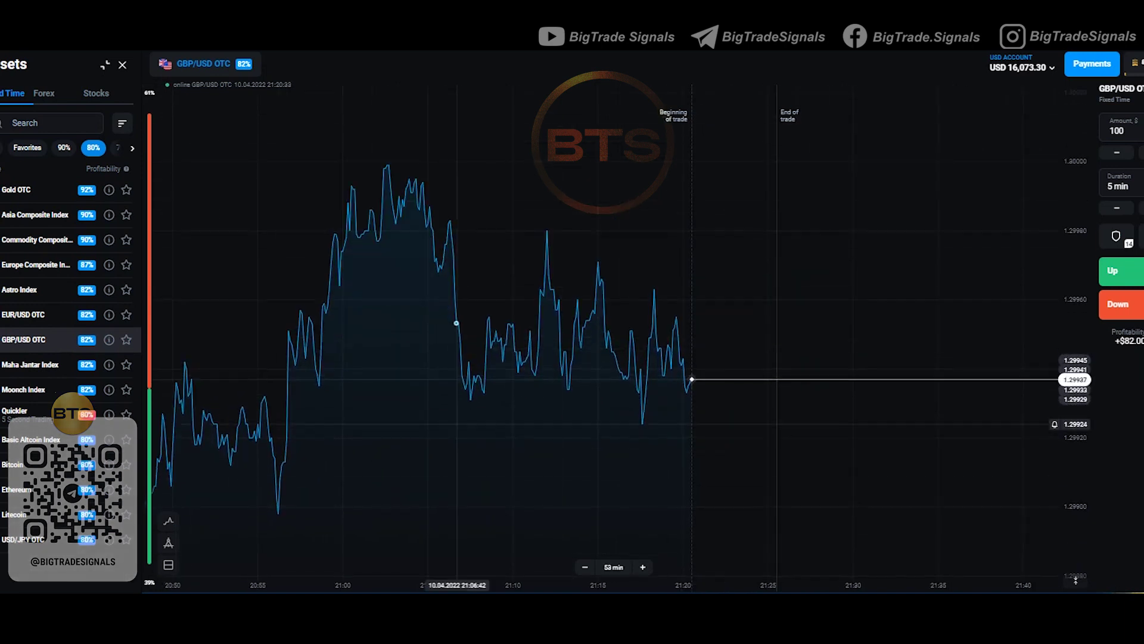
pyautogui.click(36, 515)
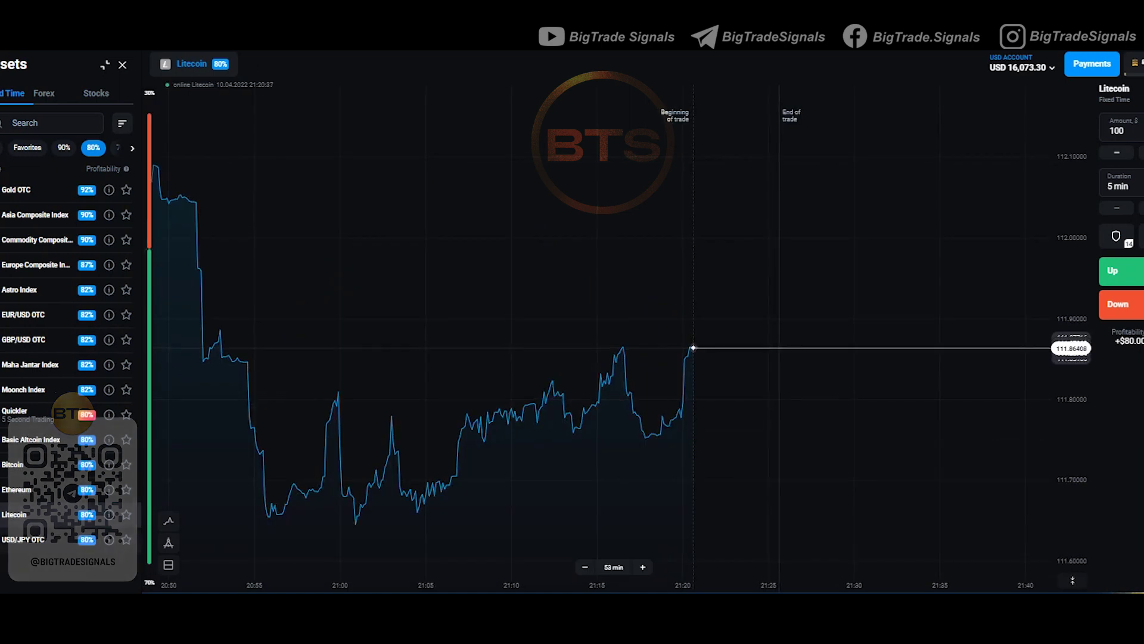
pyautogui.click(35, 539)
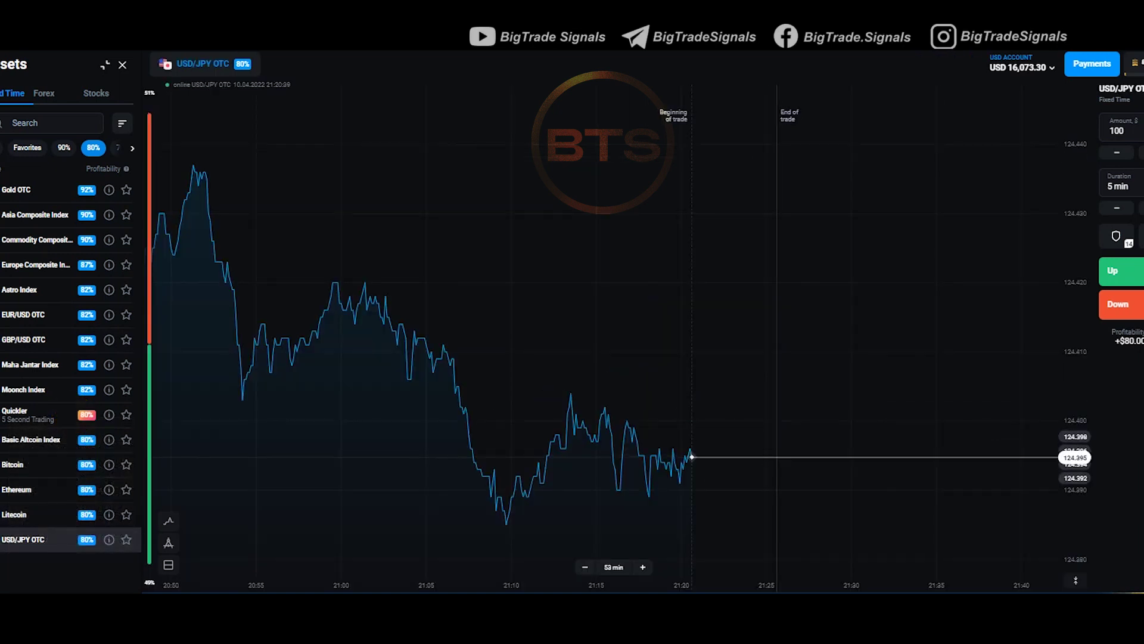